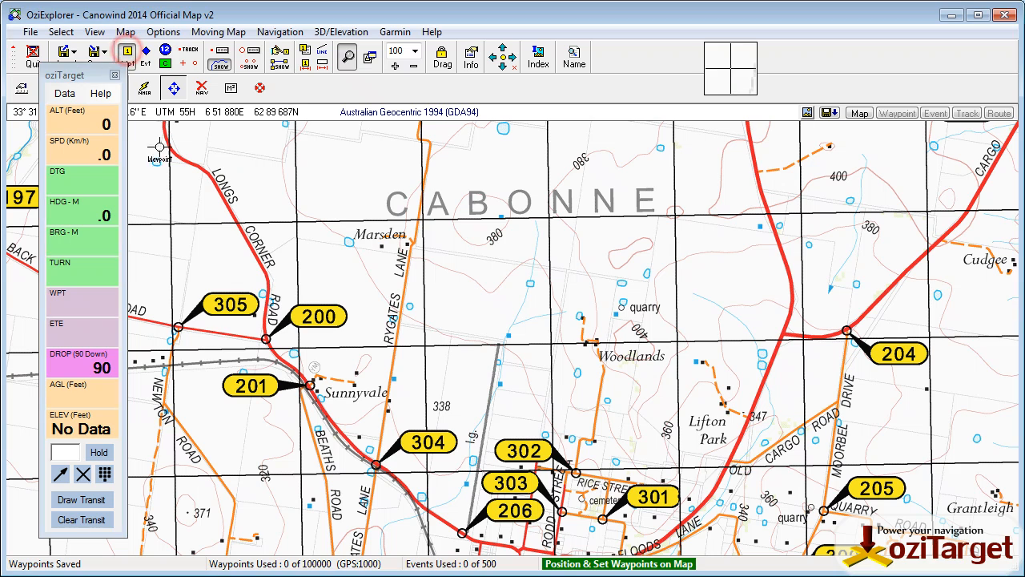
- Place three waypoints: one northeast of Sunnyvale, one by the main road northwest of point 204, and one just north of point 302
{"action": "left_click", "coordinate": [508, 336]}
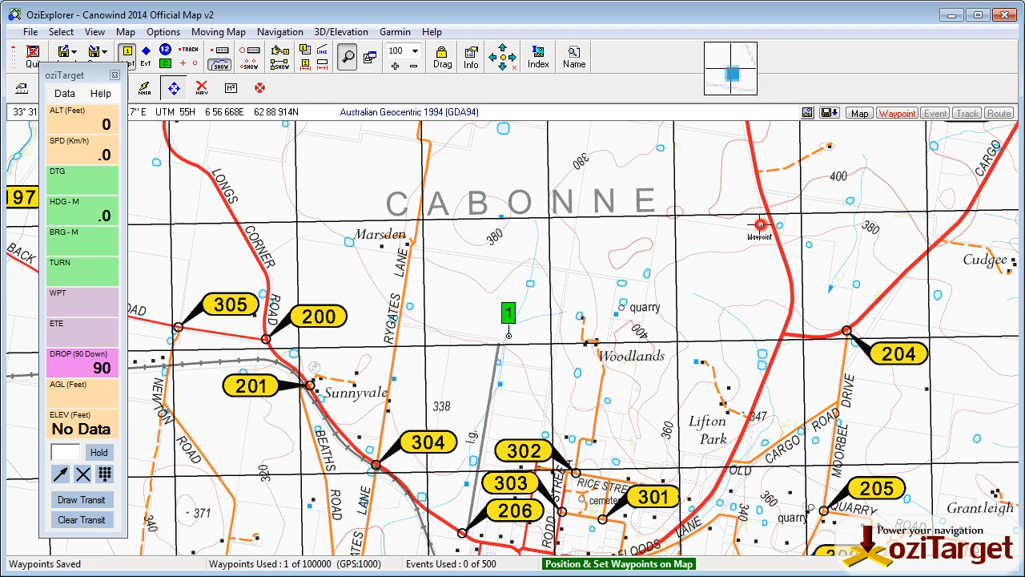
{"action": "left_click", "coordinate": [759, 225]}
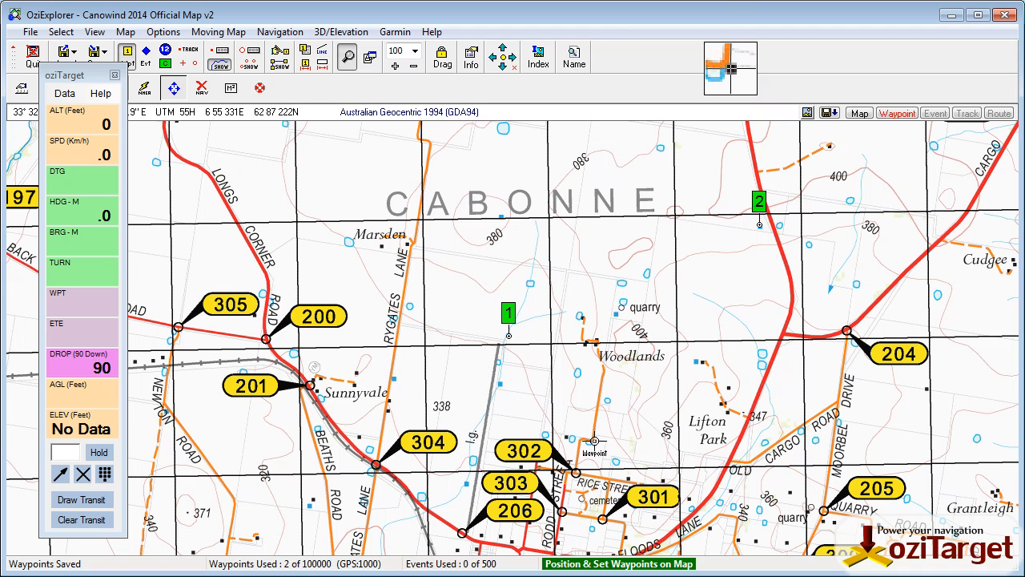
{"action": "left_click", "coordinate": [594, 440]}
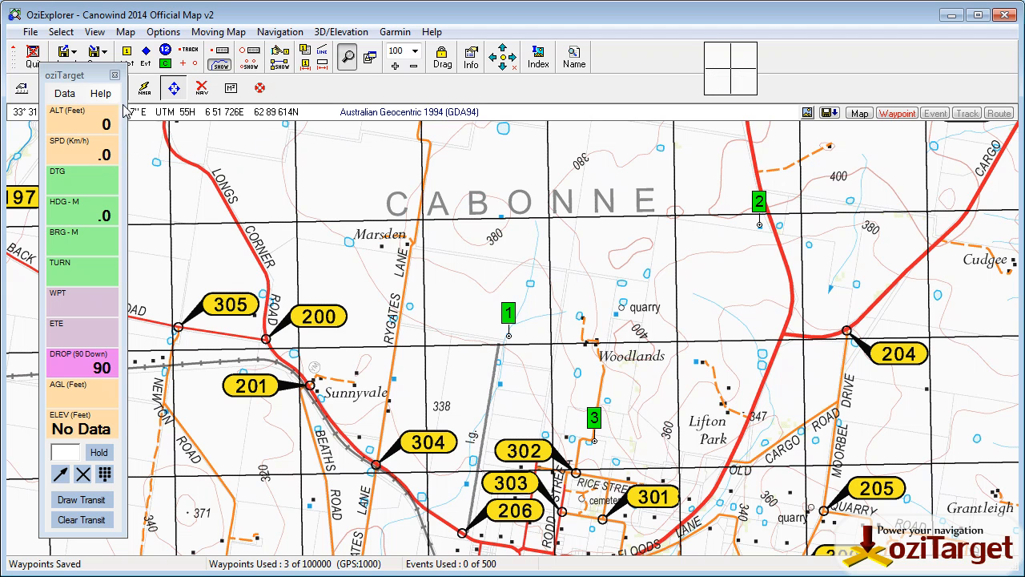
- Set waypoint 1's proximity distance to 500 meters and save its properties
{"action": "right_click", "coordinate": [508, 335]}
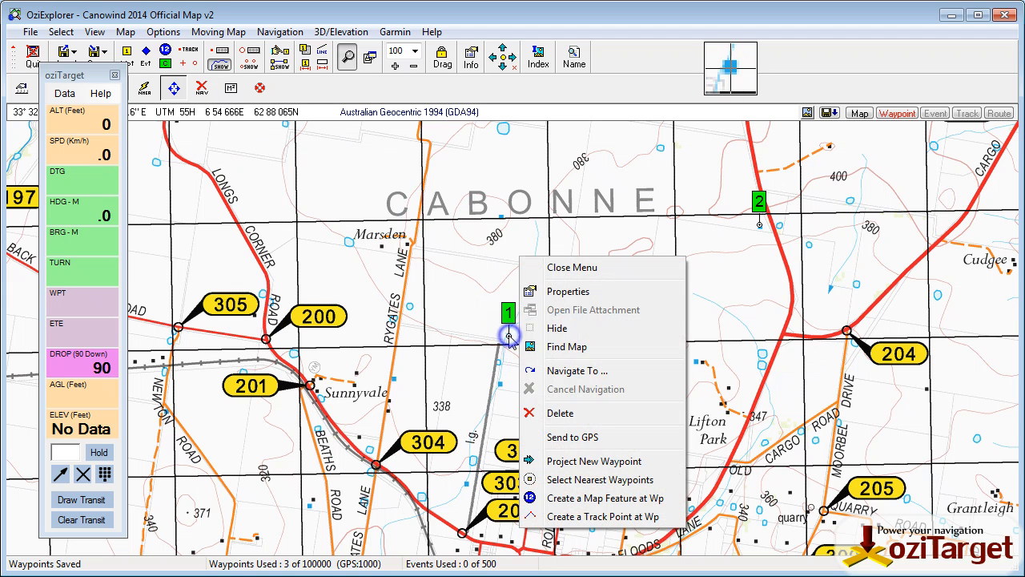
{"action": "left_click", "coordinate": [578, 292]}
{"action": "left_click_drag", "start_coordinate": [620, 387], "coordinate": [501, 343]}
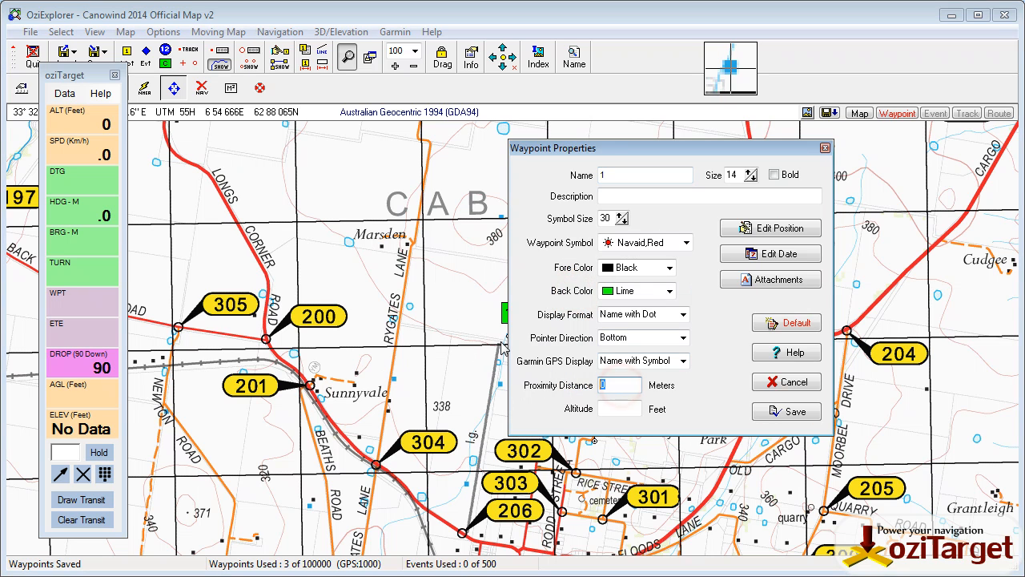
{"action": "left_click", "coordinate": [804, 419]}
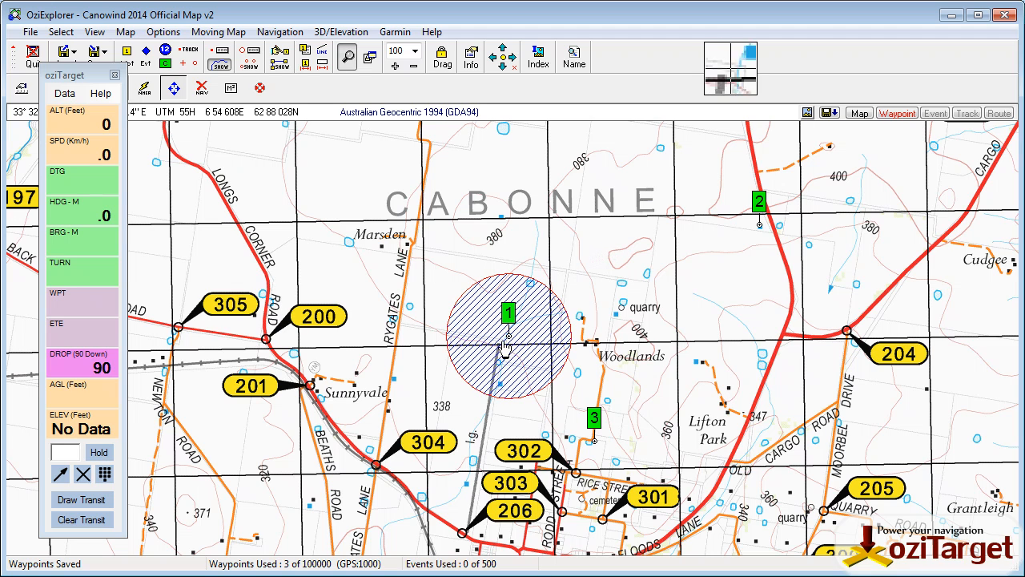
- Remove waypoint 1's proximity circle by clearing its proximity distance, and save the properties
{"action": "right_click", "coordinate": [517, 340]}
{"action": "left_click", "coordinate": [523, 290]}
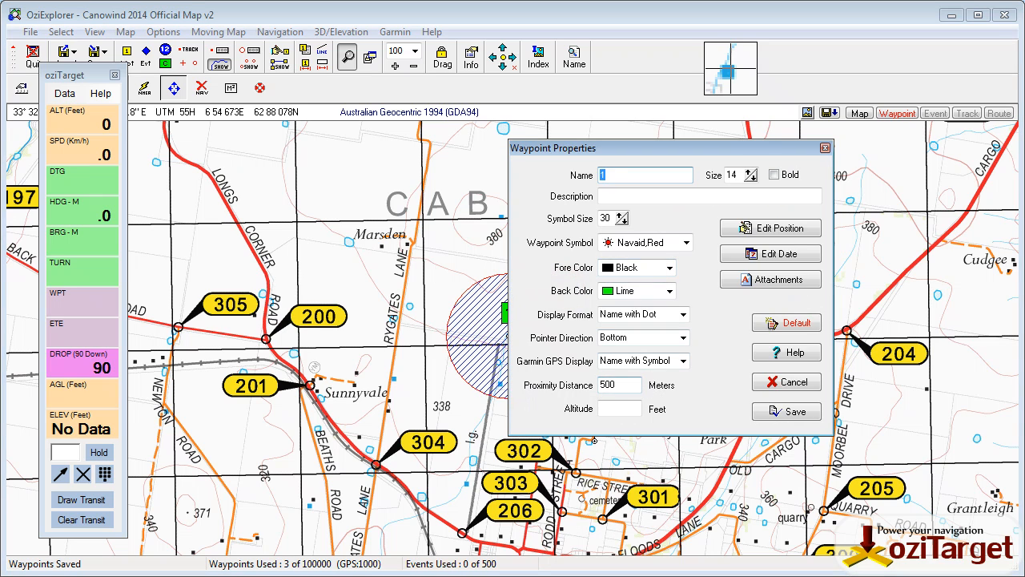
{"action": "double_click", "coordinate": [609, 384]}
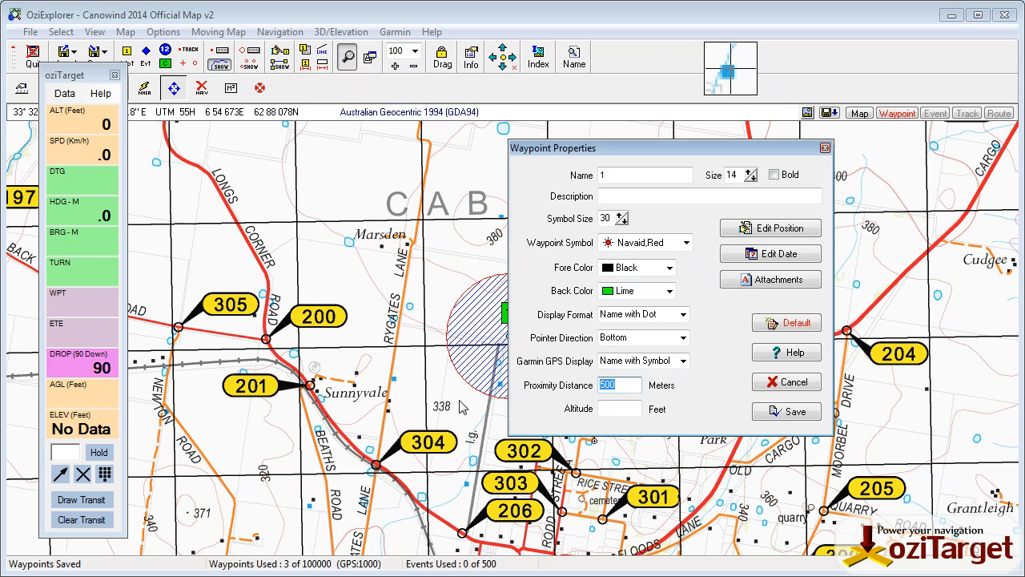
{"action": "left_click", "coordinate": [787, 411]}
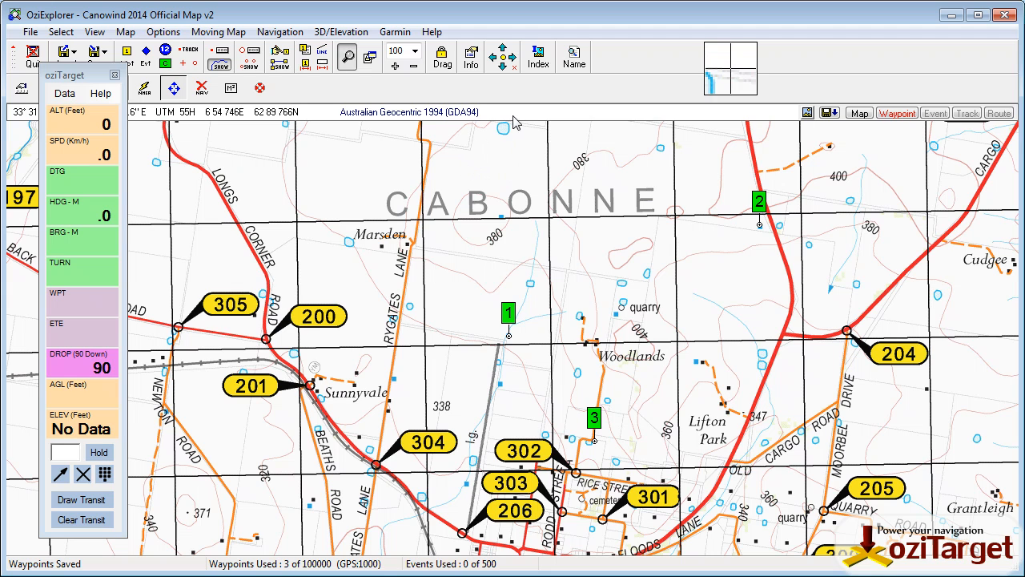
- Draw a red task ring with a 500 m radius around waypoint 1 as Task 1
{"action": "left_click", "coordinate": [64, 92]}
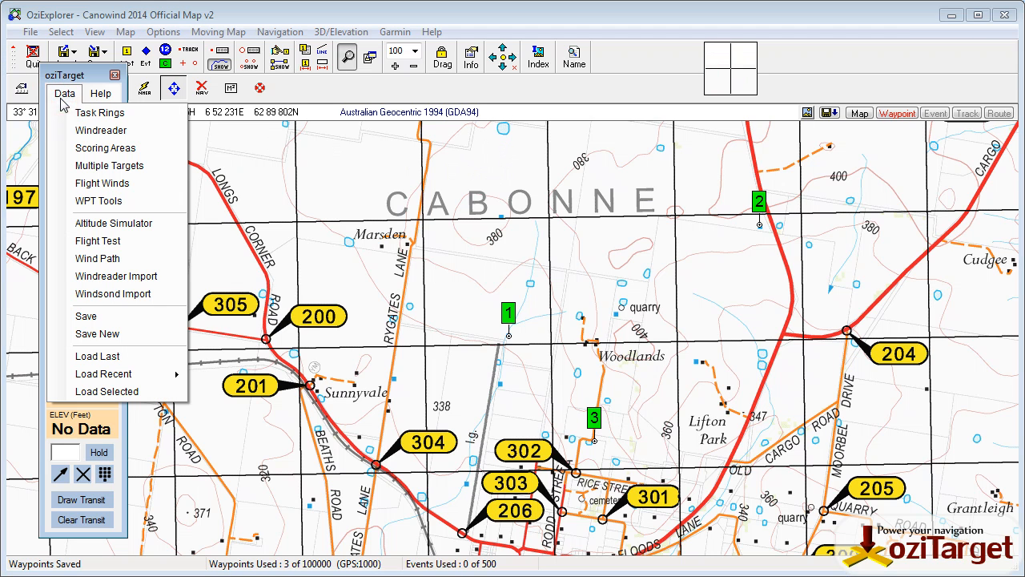
{"action": "left_click", "coordinate": [101, 117]}
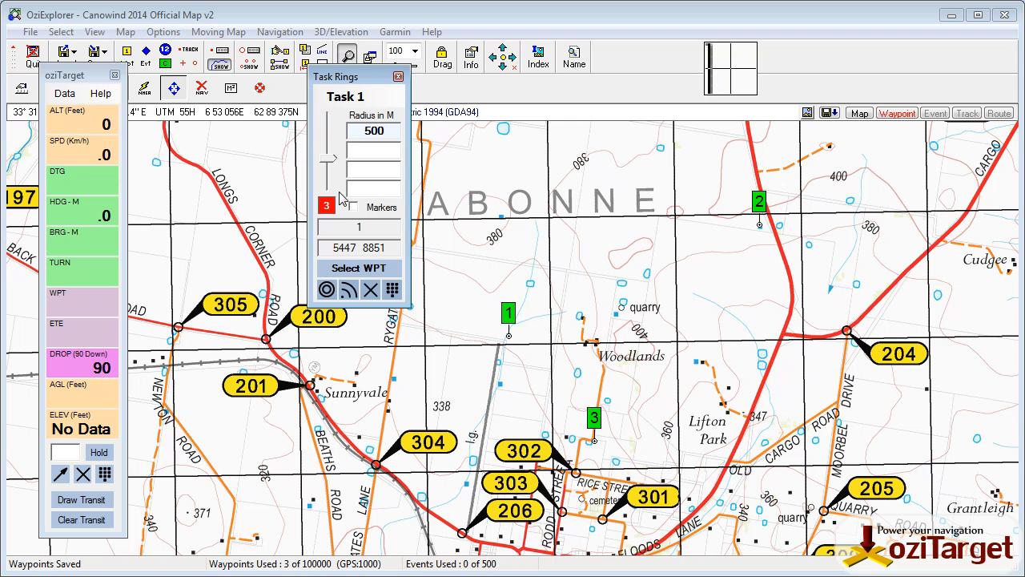
{"action": "left_click", "coordinate": [392, 291]}
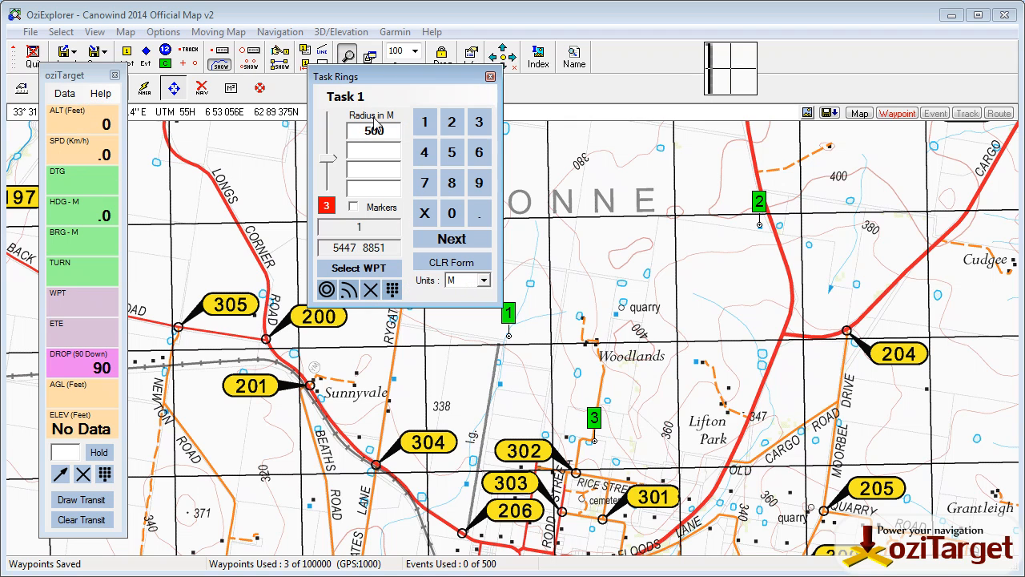
{"action": "left_click", "coordinate": [392, 291]}
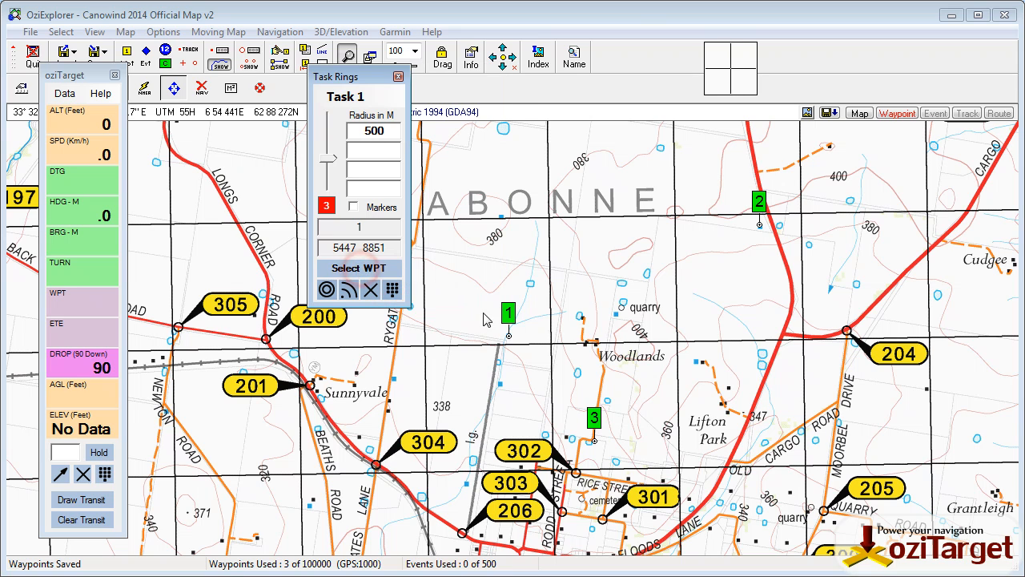
{"action": "left_click", "coordinate": [508, 338]}
{"action": "left_click", "coordinate": [326, 290]}
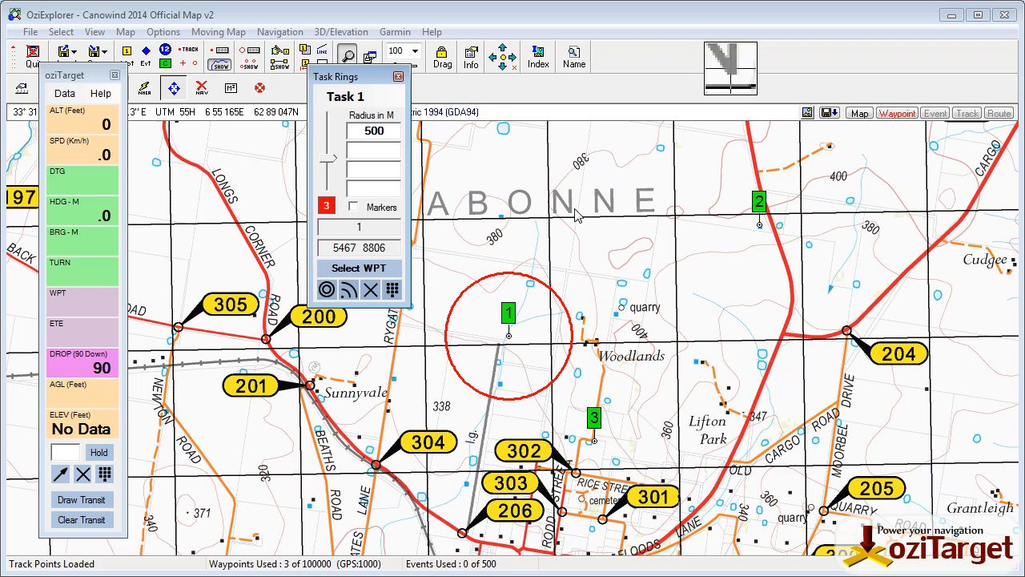
- Draw a red task ring with a 500 m radius around waypoint 2 as Task 2
{"action": "left_click", "coordinate": [356, 107]}
{"action": "left_click", "coordinate": [351, 132]}
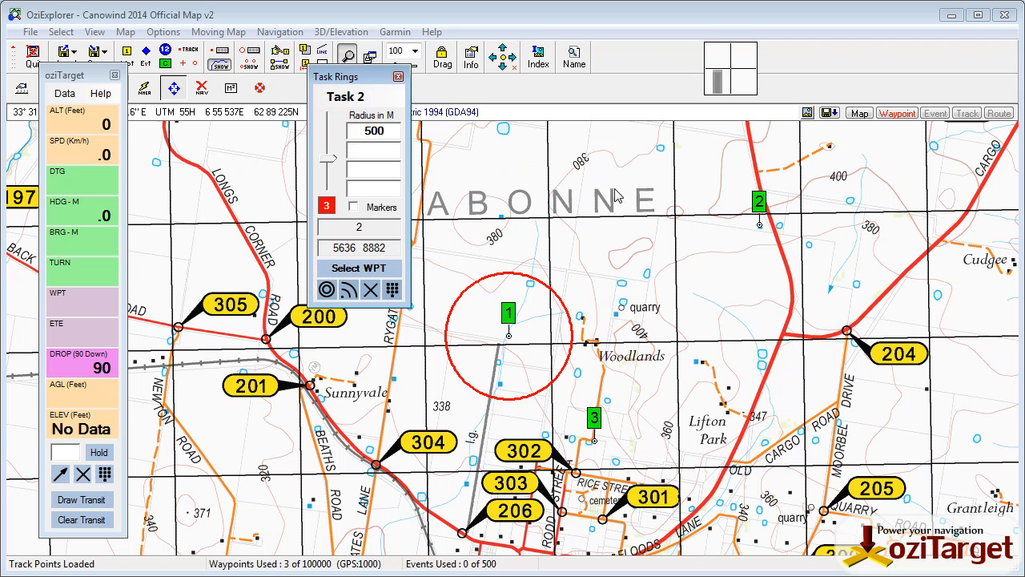
{"action": "left_click", "coordinate": [359, 268]}
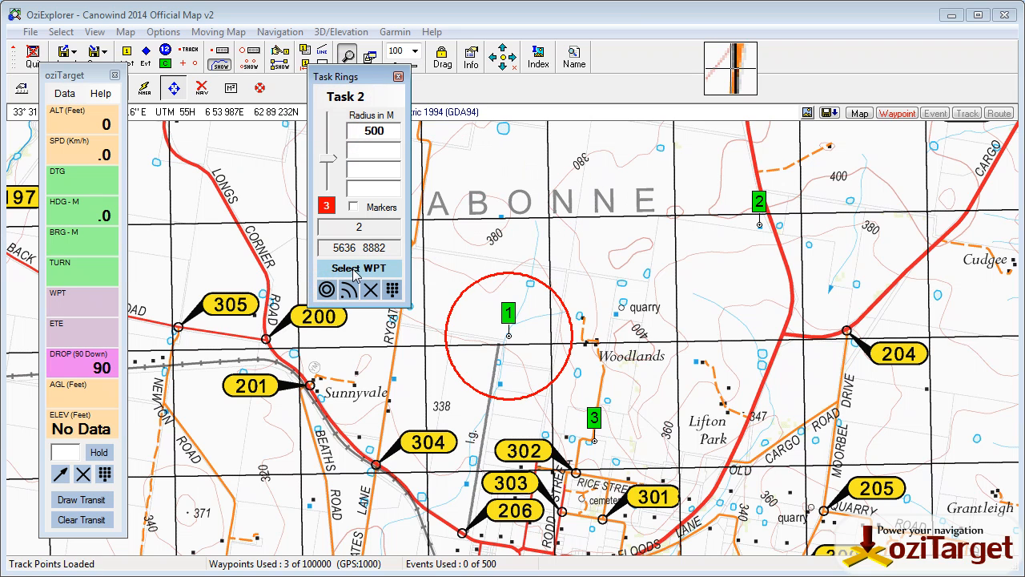
{"action": "left_click", "coordinate": [759, 224]}
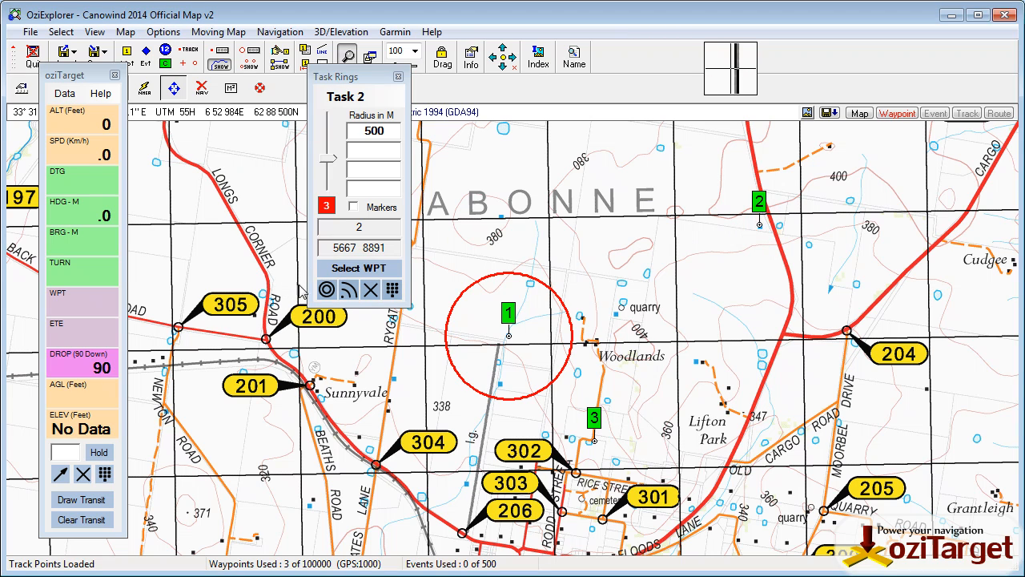
{"action": "left_click", "coordinate": [326, 290]}
- Draw a green task ring with a 200 m radius around waypoint 3 as Task 3, and close Task Rings
{"action": "left_click", "coordinate": [346, 97]}
{"action": "left_click", "coordinate": [354, 150]}
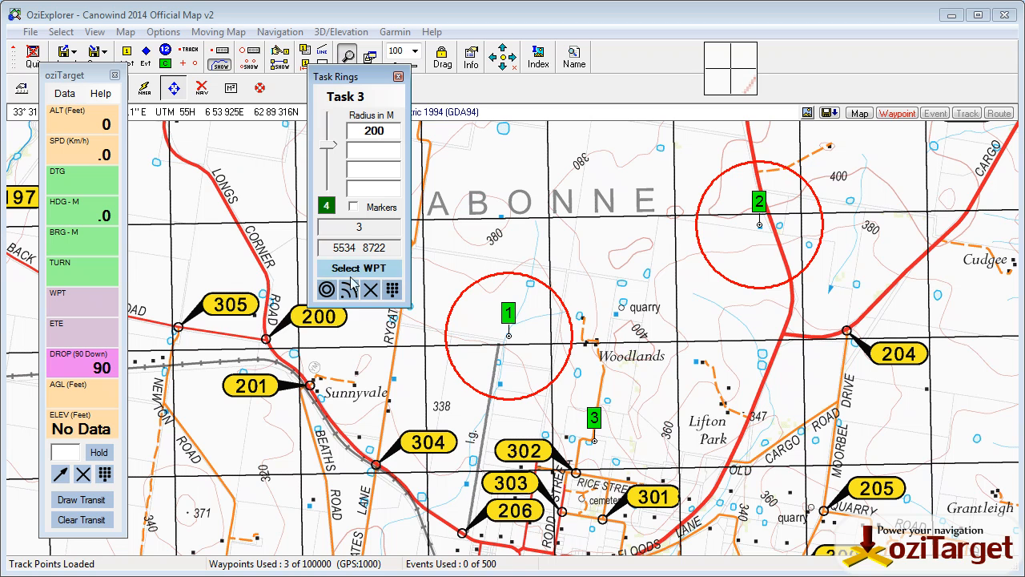
{"action": "left_click", "coordinate": [358, 269]}
{"action": "left_click", "coordinate": [594, 437]}
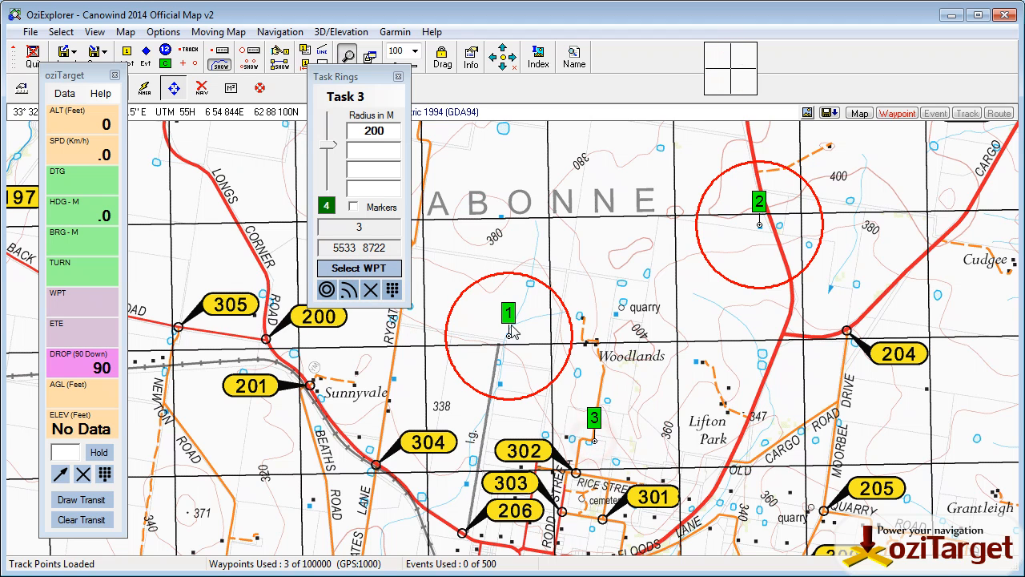
{"action": "left_click", "coordinate": [327, 290]}
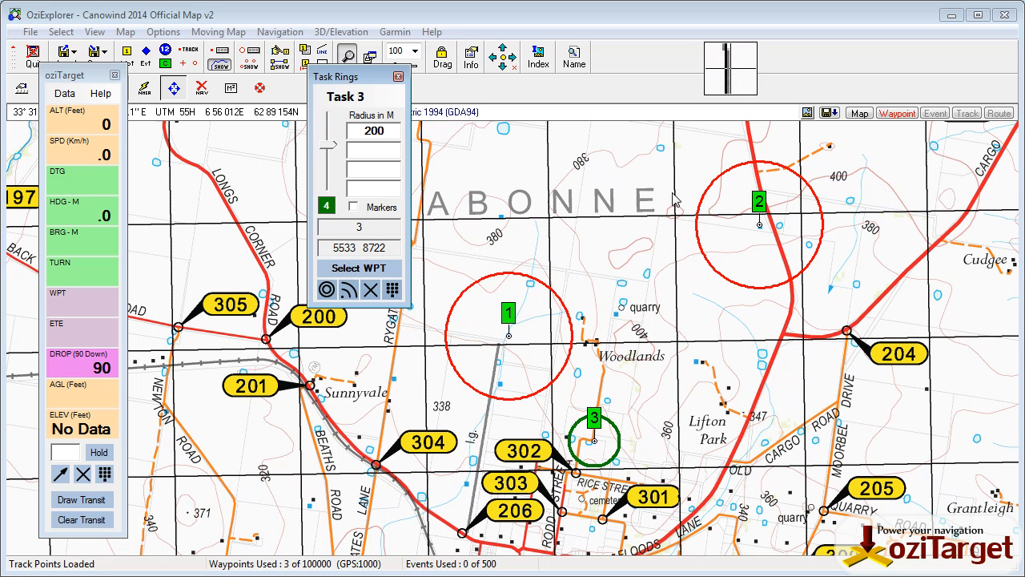
{"action": "left_click", "coordinate": [398, 77]}
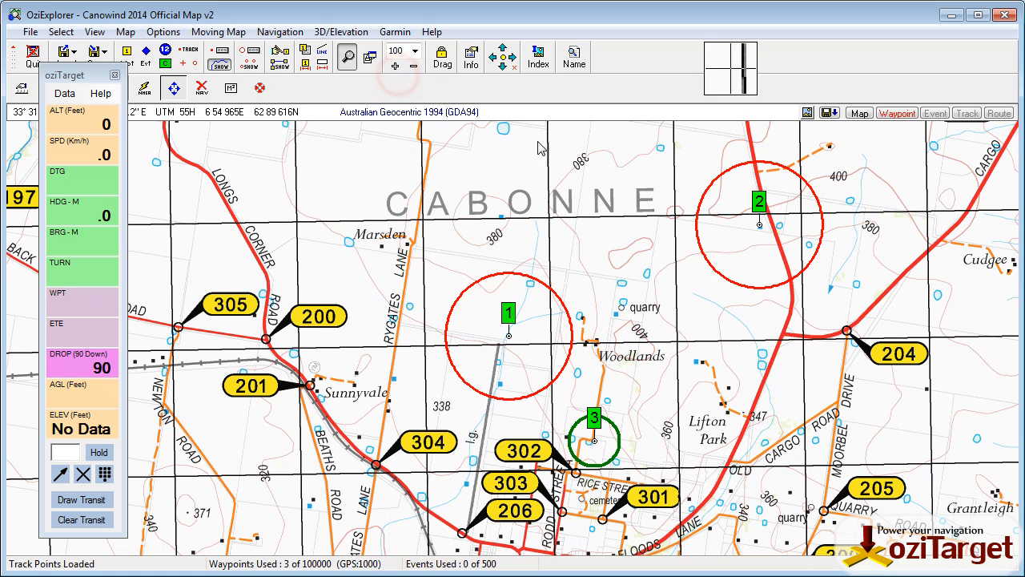
- Draw a closed, unfilled red scoring area northwest of Marsden, with its eastern edge along Rygates Lane
{"action": "left_click", "coordinate": [65, 94]}
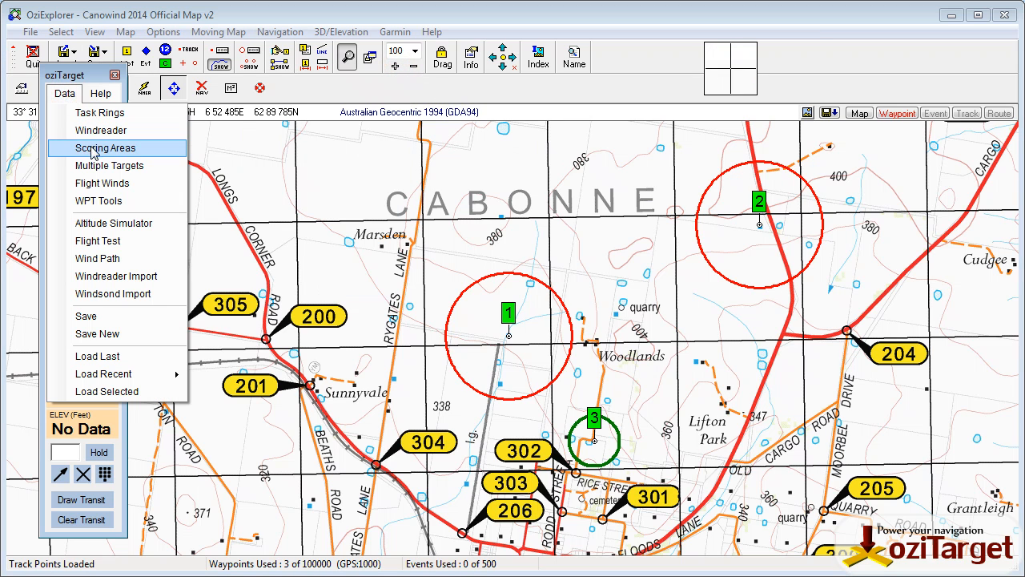
{"action": "left_click", "coordinate": [94, 149]}
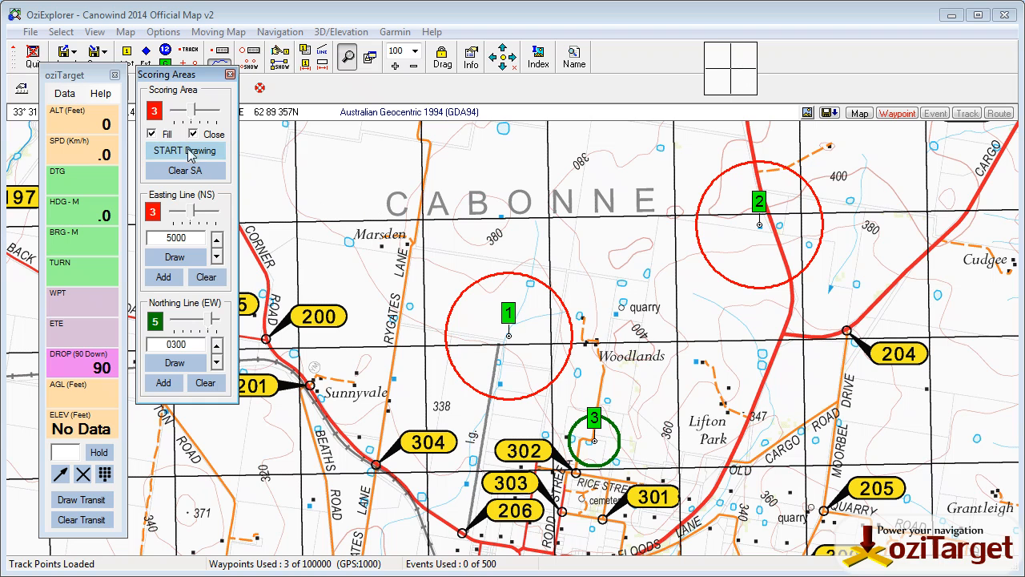
{"action": "left_click", "coordinate": [151, 135]}
{"action": "left_click", "coordinate": [151, 135]}
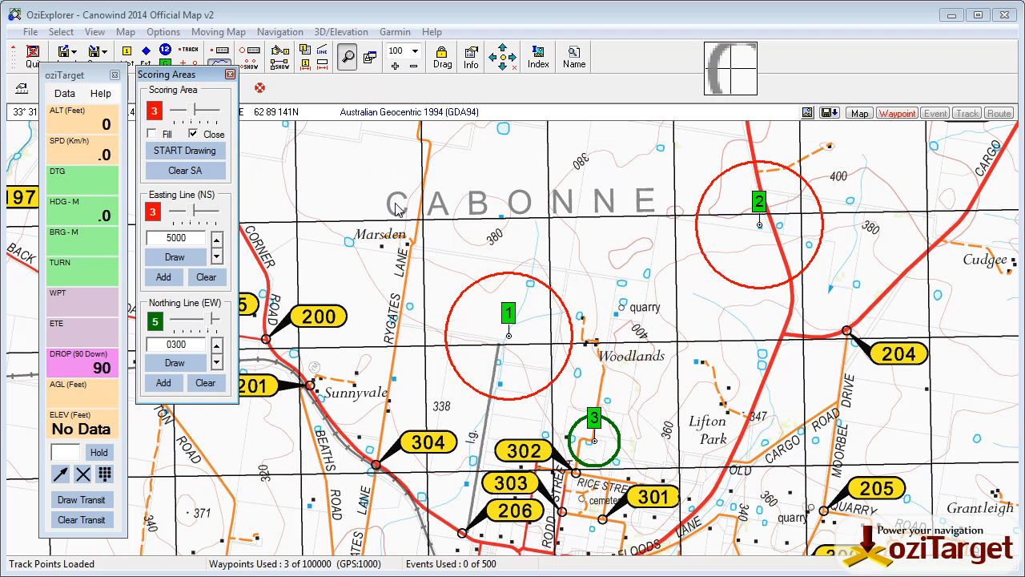
{"action": "left_click", "coordinate": [192, 152]}
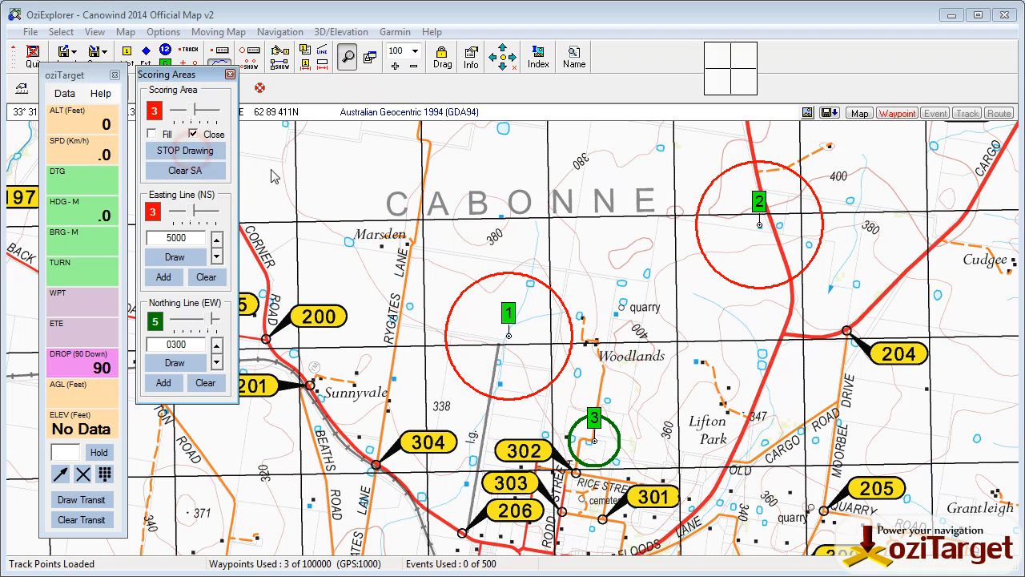
{"action": "left_click", "coordinate": [290, 129]}
{"action": "left_click", "coordinate": [363, 138]}
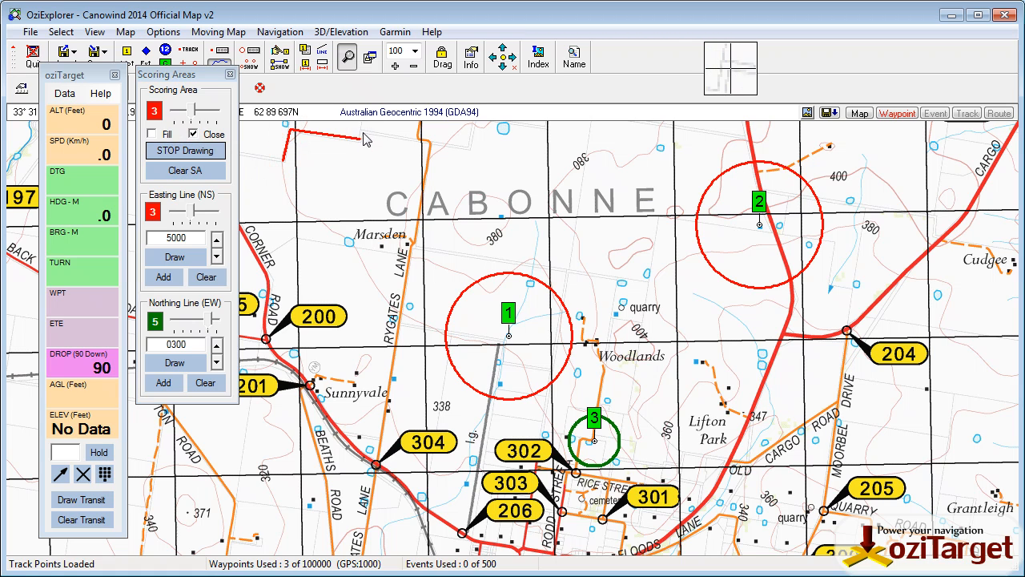
{"action": "left_click", "coordinate": [426, 143]}
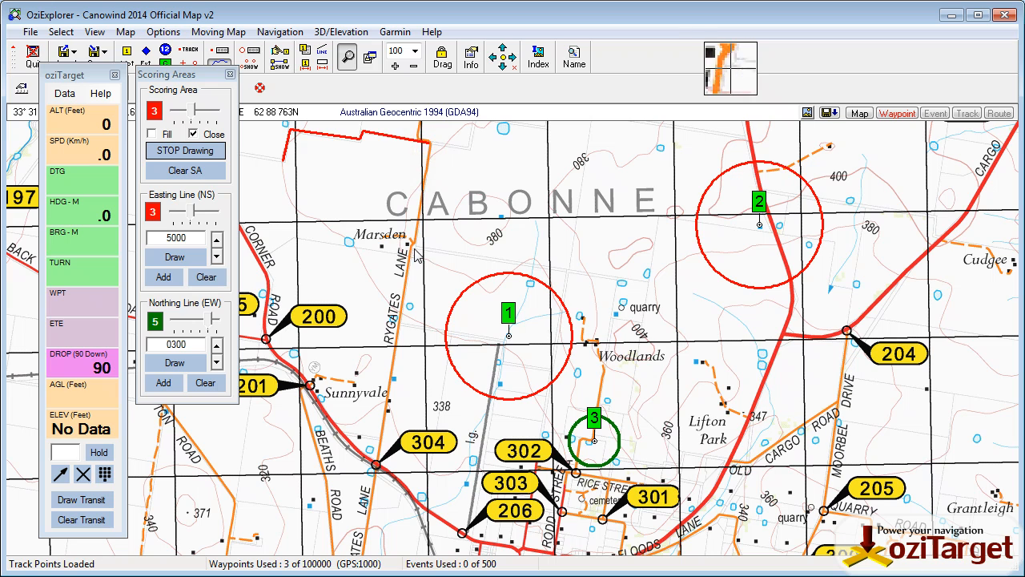
{"action": "left_click", "coordinate": [407, 242]}
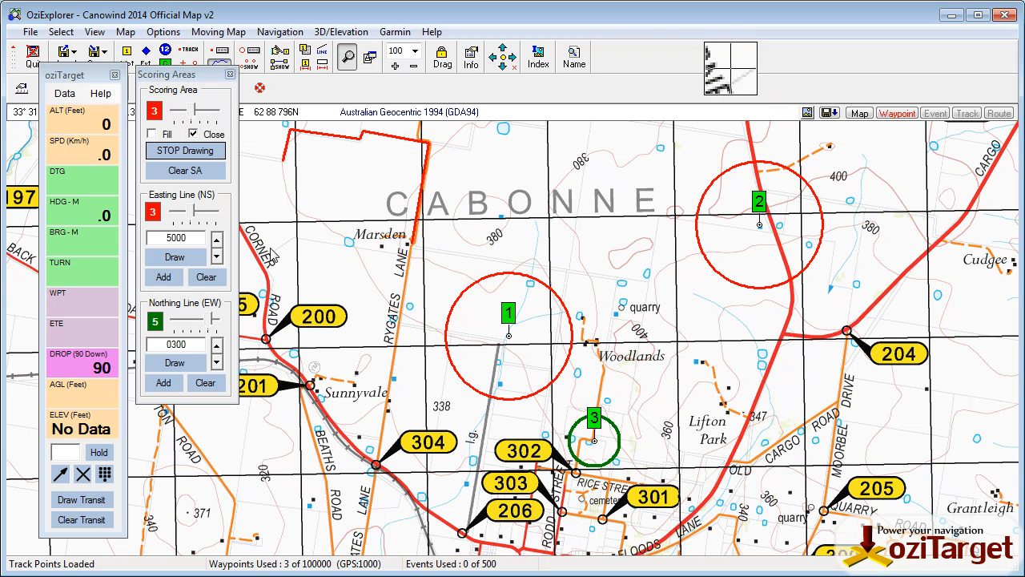
{"action": "left_click", "coordinate": [293, 238]}
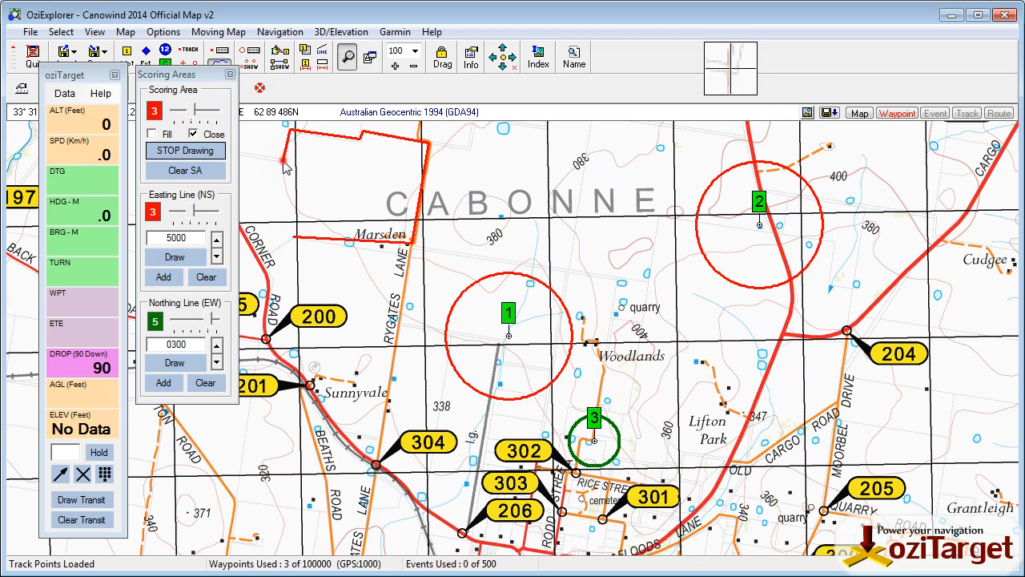
{"action": "left_click", "coordinate": [283, 159]}
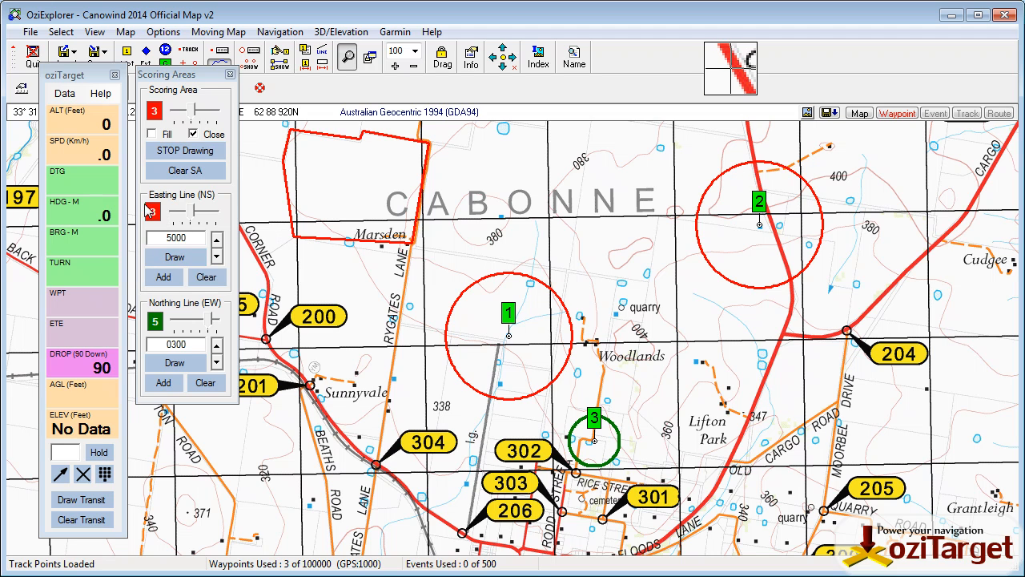
- Turn on the fill for the scoring area, stop drawing and close Scoring Areas
{"action": "left_click", "coordinate": [151, 134]}
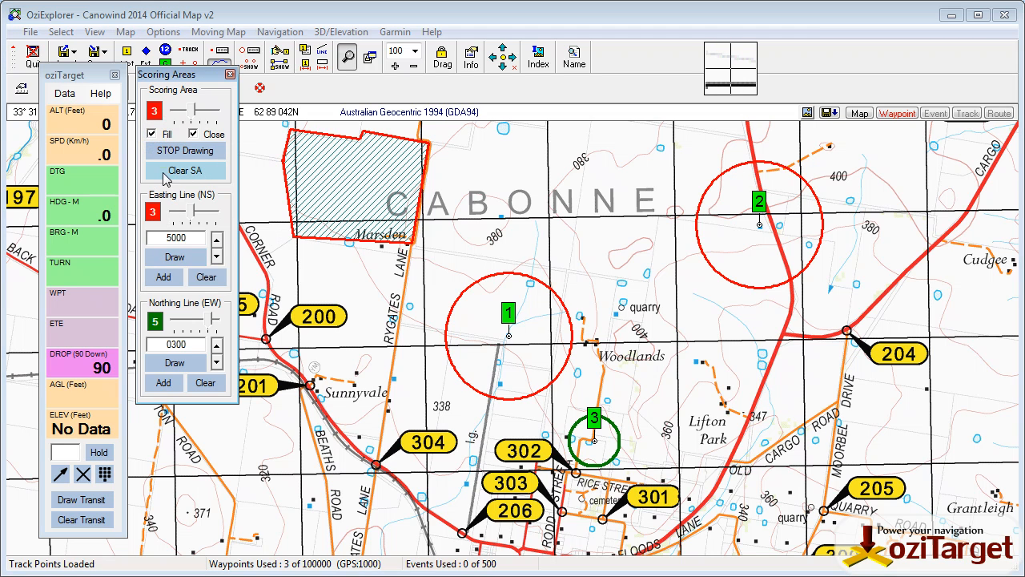
{"action": "left_click", "coordinate": [191, 154]}
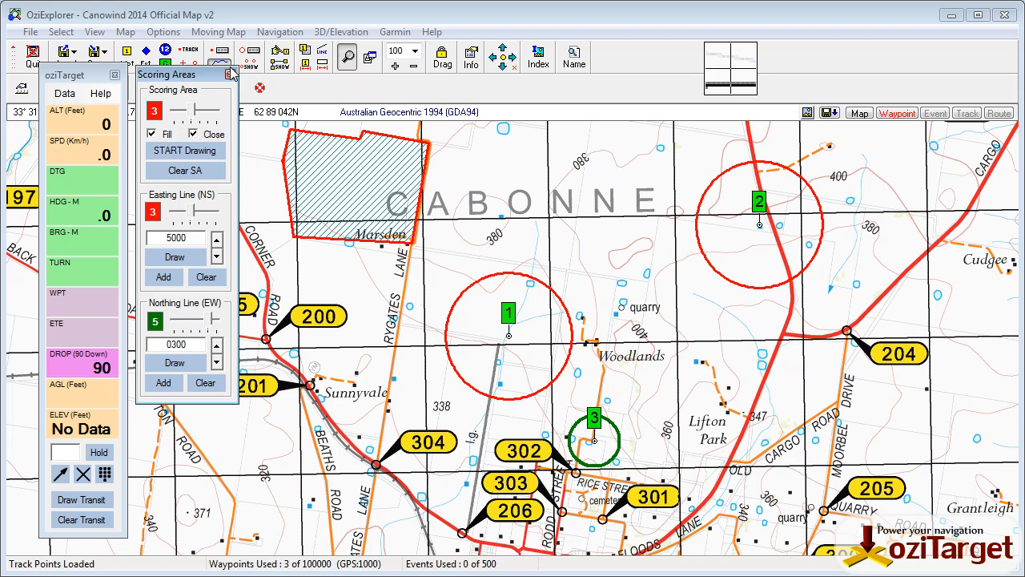
{"action": "left_click", "coordinate": [230, 74]}
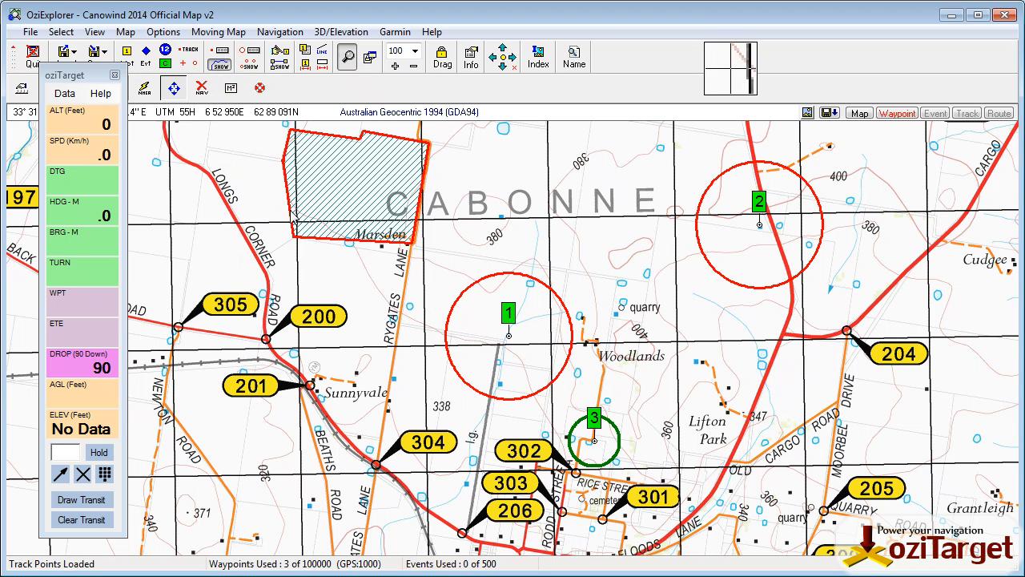
- Save the current waypoints, task rings and scoring area as a new oziTarget data set
{"action": "left_click", "coordinate": [66, 94]}
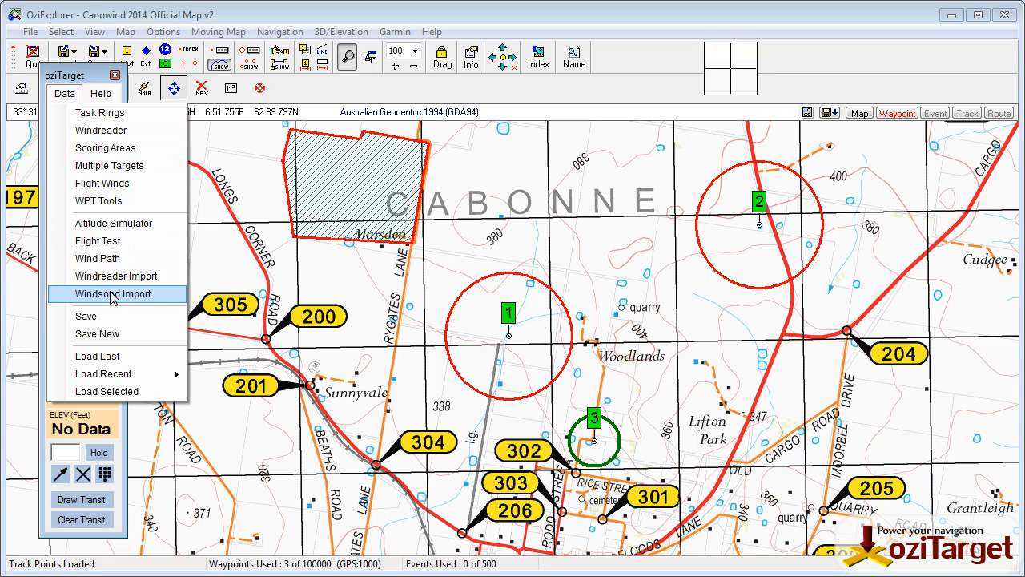
{"action": "left_click", "coordinate": [97, 333]}
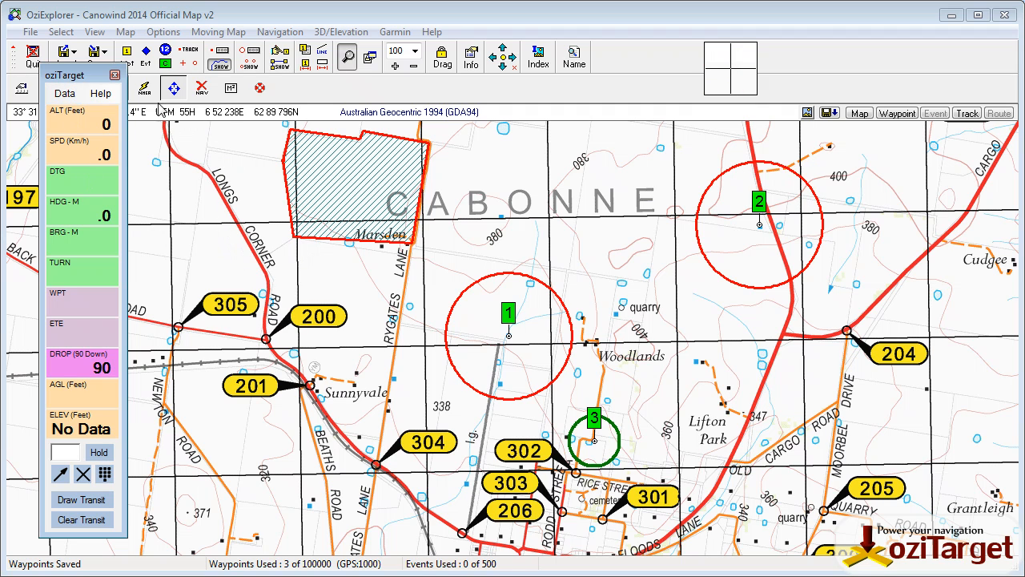
- View the oziTarget configuration settings and close them
{"action": "left_click", "coordinate": [100, 93]}
{"action": "left_click", "coordinate": [128, 113]}
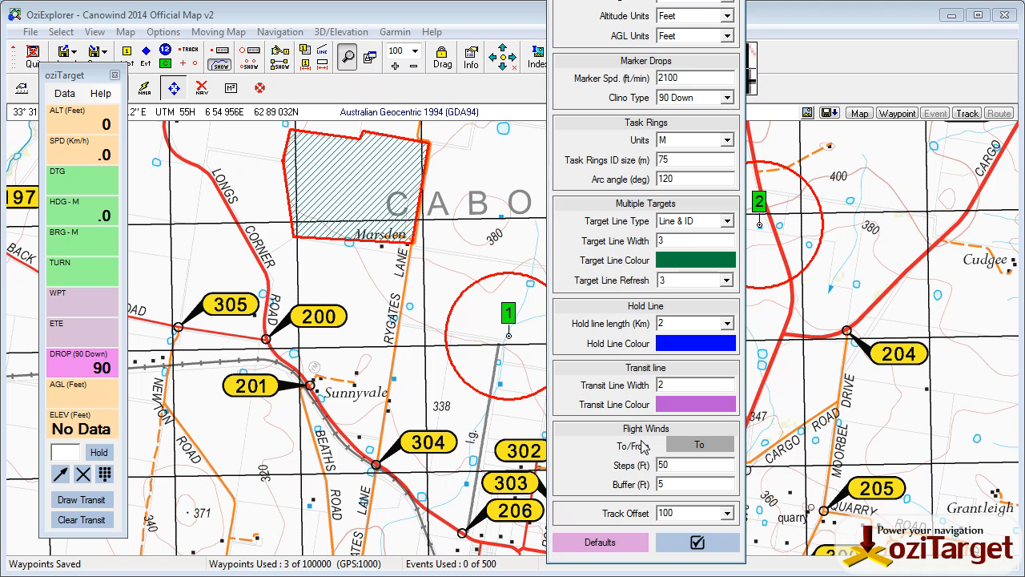
{"action": "left_click", "coordinate": [698, 544]}
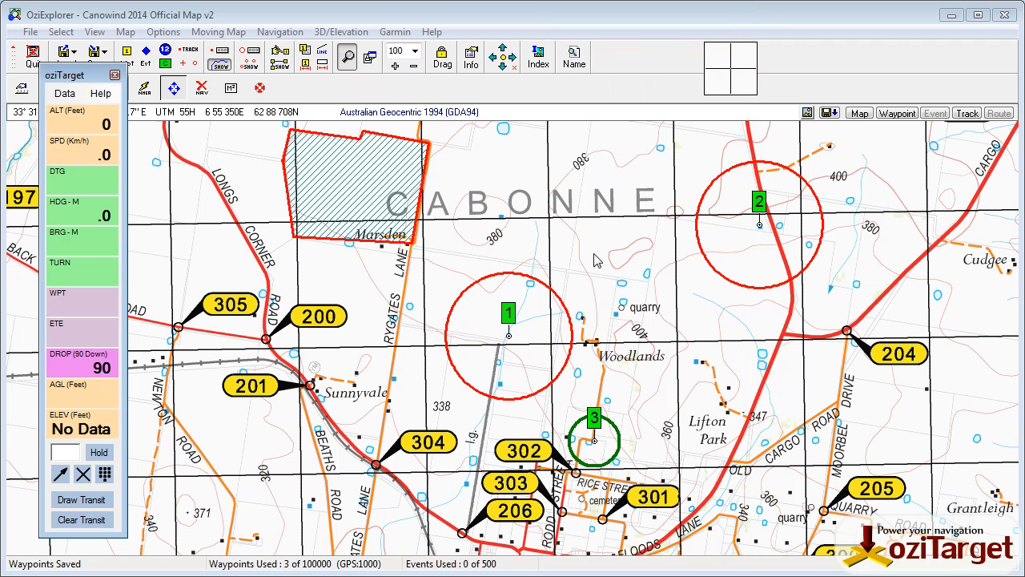
- Open Track Control and examine the entries for the task rings and the scoring area
{"action": "left_click", "coordinate": [219, 51]}
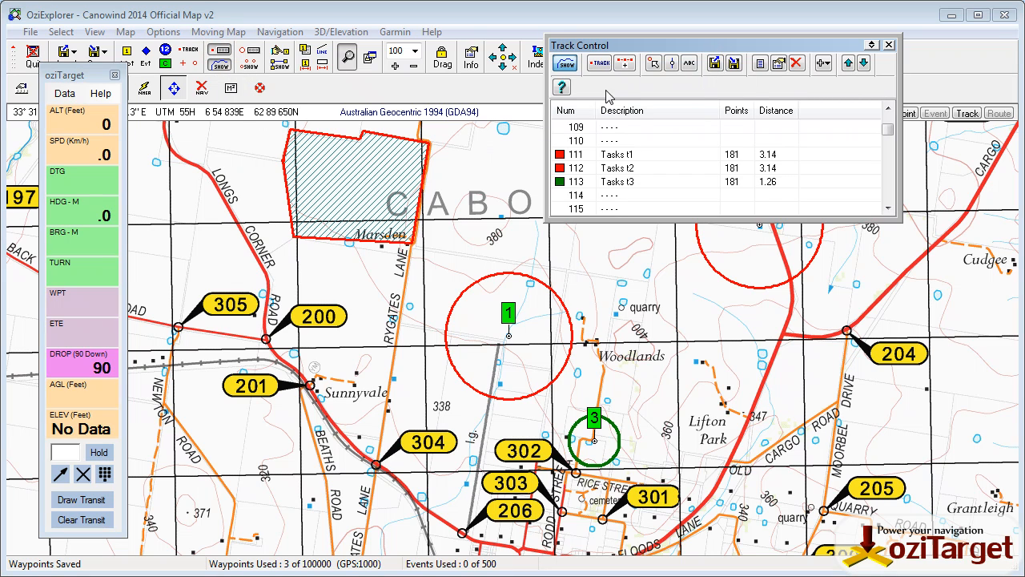
{"action": "mouse_move", "coordinate": [889, 131]}
{"action": "left_mouse_down"}
{"action": "mouse_move", "coordinate": [889, 120]}
{"action": "mouse_move", "coordinate": [889, 131]}
{"action": "left_mouse_up"}
{"action": "left_click", "coordinate": [888, 107]}
{"action": "left_click", "coordinate": [891, 208]}
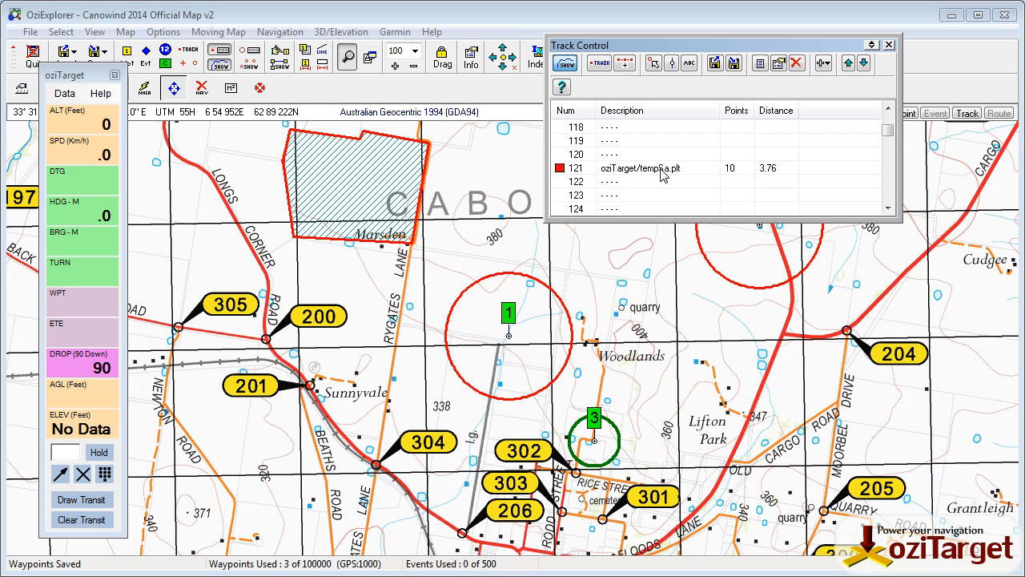
{"action": "left_click", "coordinate": [888, 109]}
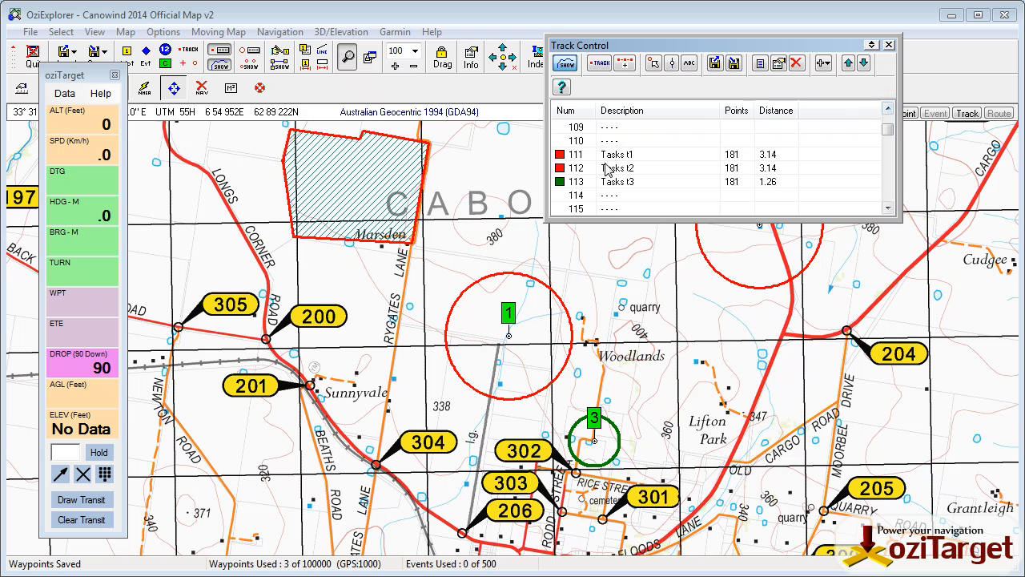
- Open the properties of track 111, the ring around waypoint 1, and set its description to PZ1
{"action": "double_click", "coordinate": [621, 156]}
{"action": "left_click_drag", "start_coordinate": [664, 197], "coordinate": [477, 204]}
{"action": "type", "text": "PZ"}
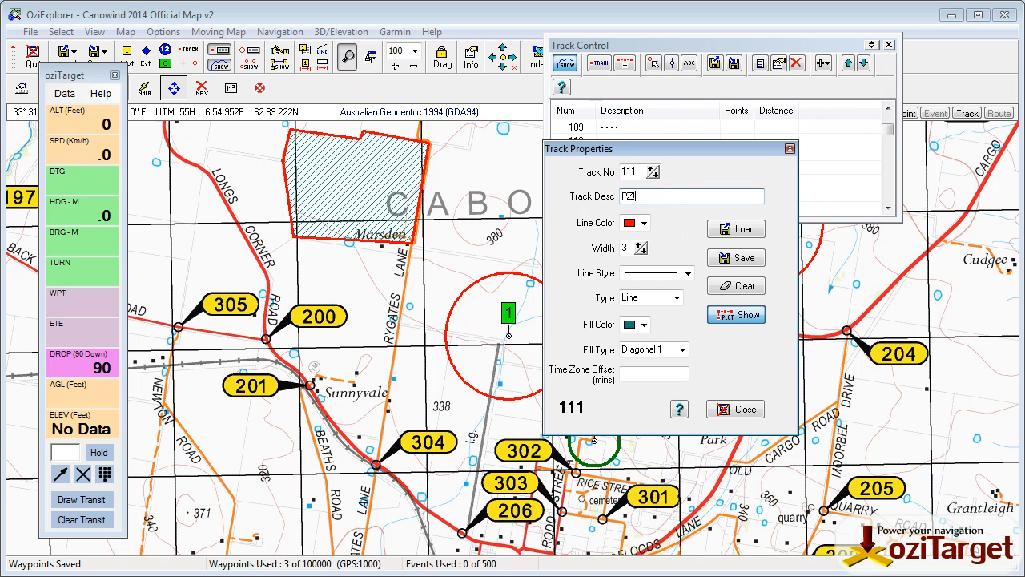
{"action": "type", "text": "!"}
- Make track PZ1 a polygon with a red Diag Cross fill and a line width of 2
{"action": "left_click", "coordinate": [675, 298]}
{"action": "left_click", "coordinate": [650, 324]}
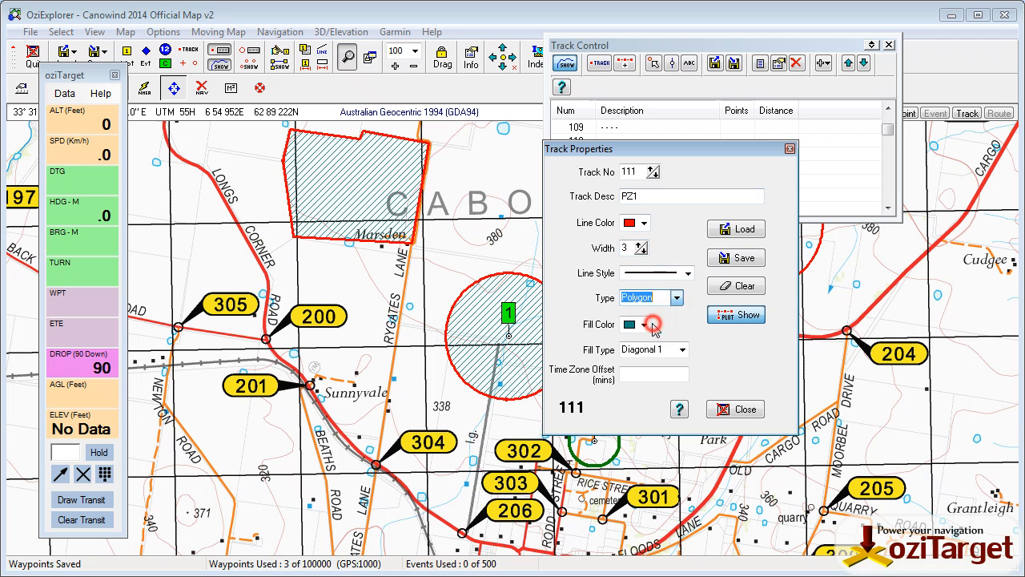
{"action": "left_click", "coordinate": [643, 324]}
{"action": "left_click", "coordinate": [627, 339]}
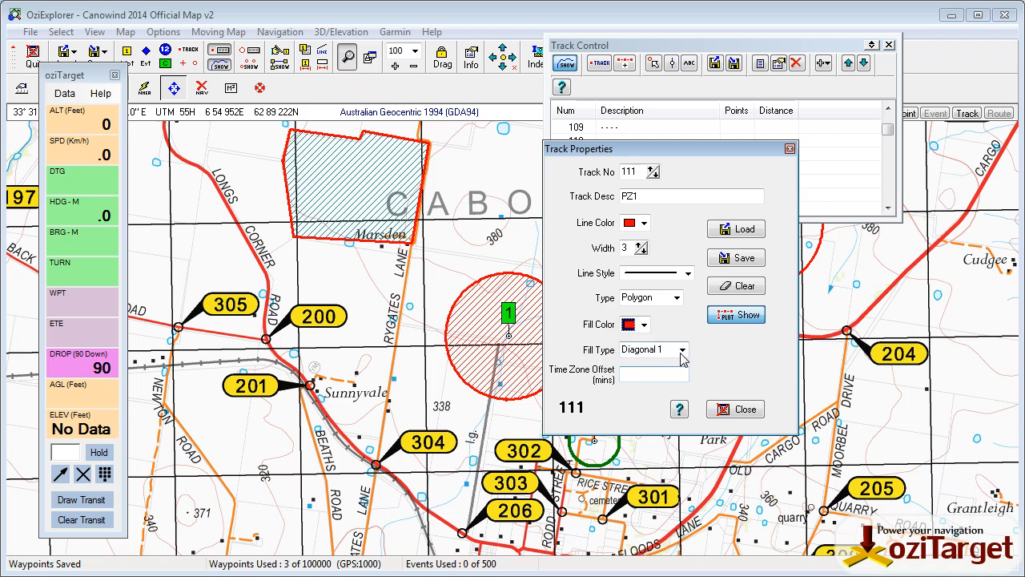
{"action": "left_click", "coordinate": [682, 349]}
{"action": "left_click", "coordinate": [655, 418]}
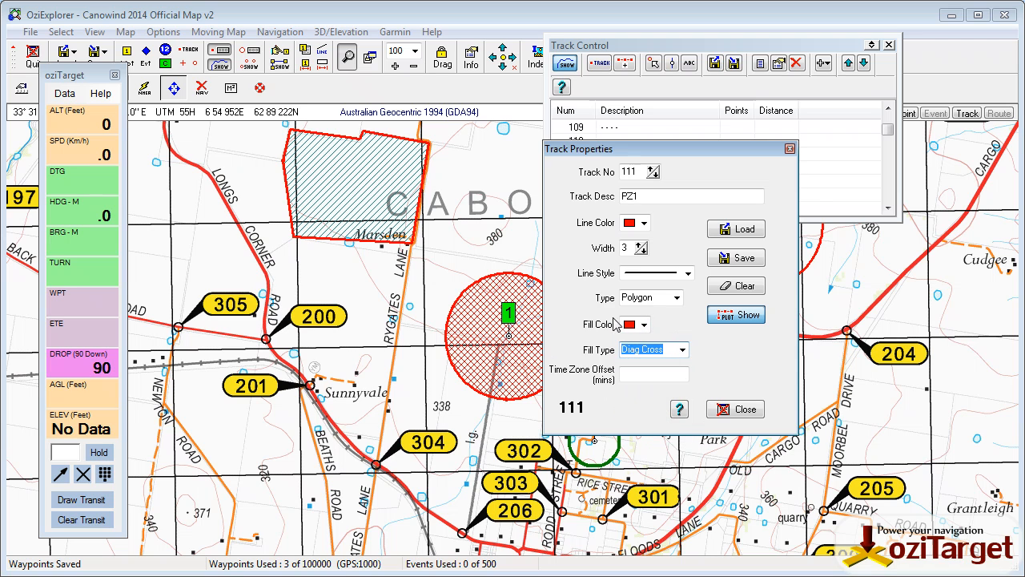
{"action": "left_click", "coordinate": [643, 251]}
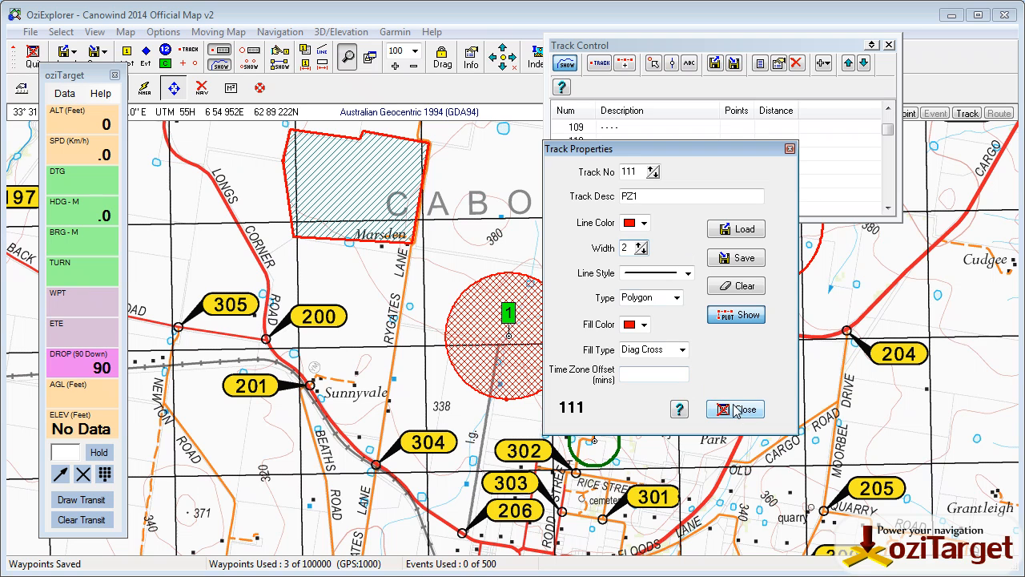
- Switch to track 112, move the properties window clear of the ring around waypoint 2, and set the description to PZ2
{"action": "left_click", "coordinate": [652, 169]}
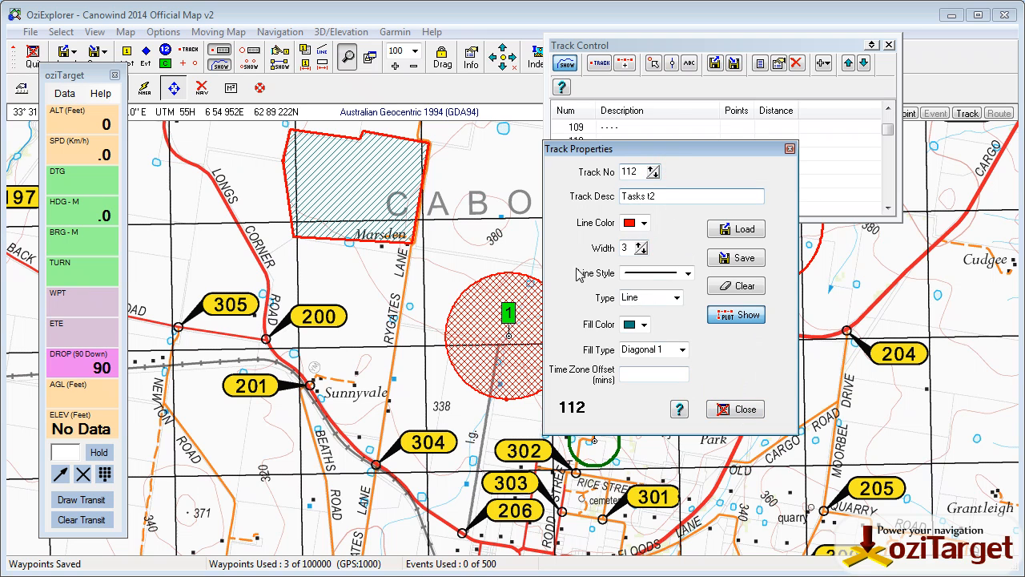
{"action": "left_click_drag", "start_coordinate": [662, 158], "coordinate": [363, 125]}
{"action": "left_click_drag", "start_coordinate": [365, 163], "coordinate": [248, 162]}
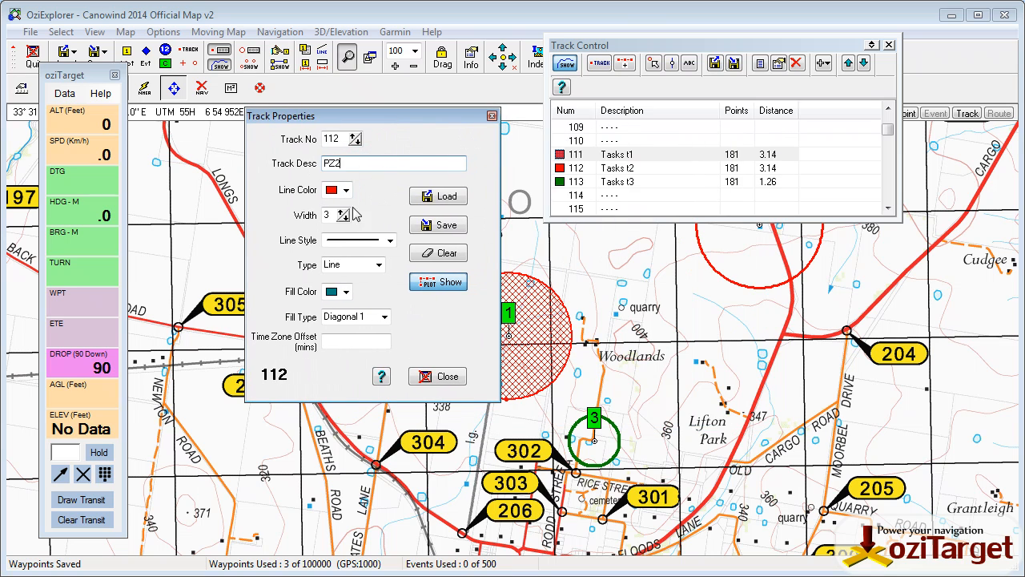
- Make track PZ2 a polygon with a line width of 2 and a red Diag Cross fill
{"action": "left_click", "coordinate": [379, 265]}
{"action": "left_click", "coordinate": [352, 285]}
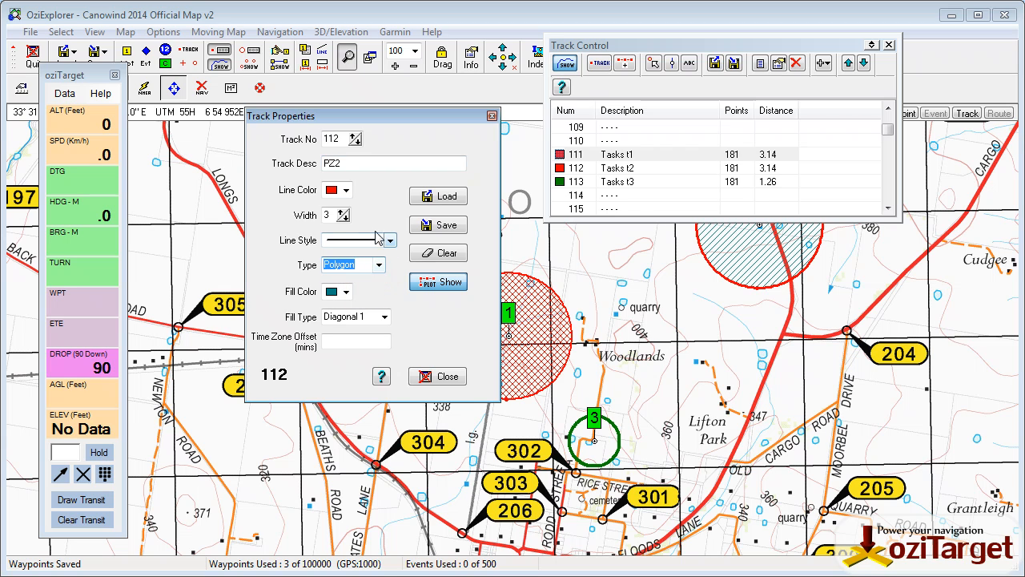
{"action": "left_click", "coordinate": [343, 219]}
{"action": "left_click", "coordinate": [339, 292]}
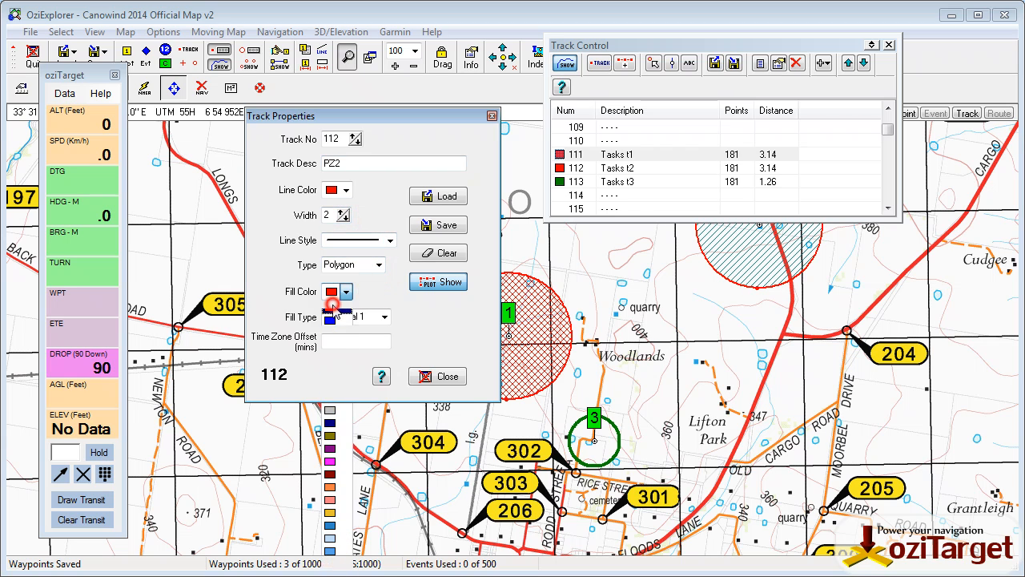
{"action": "left_click", "coordinate": [334, 308]}
{"action": "left_click", "coordinate": [384, 316]}
{"action": "left_click", "coordinate": [365, 386]}
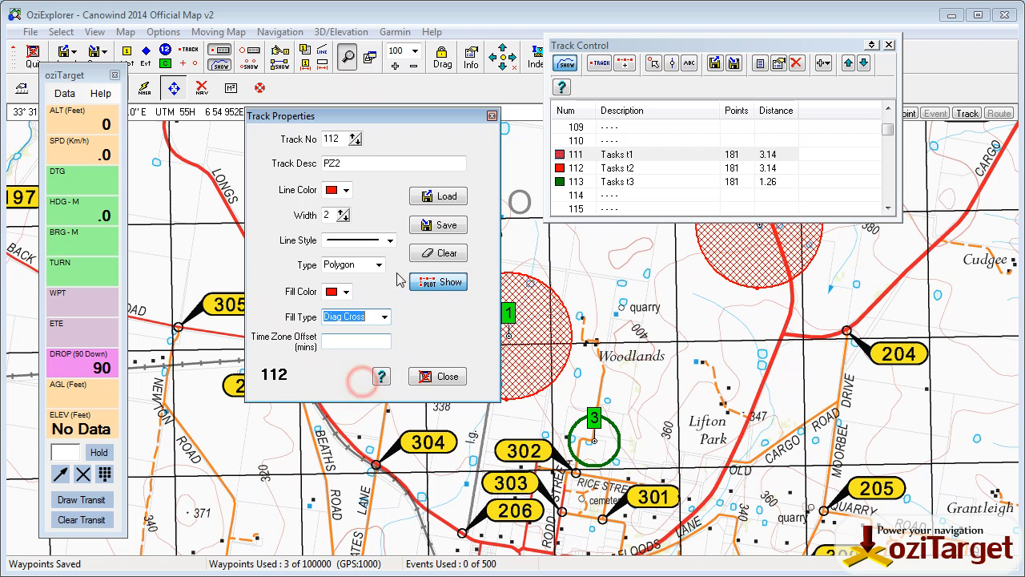
- Switch to track 113, the ring around waypoint 3, and give it a gold line with a width of 3
{"action": "left_click", "coordinate": [353, 134]}
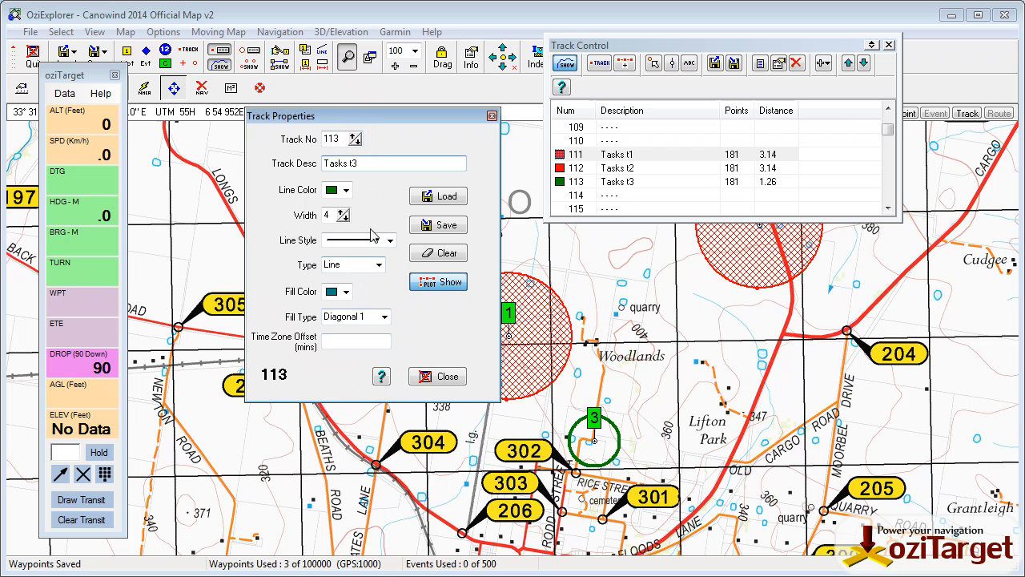
{"action": "left_click", "coordinate": [346, 190]}
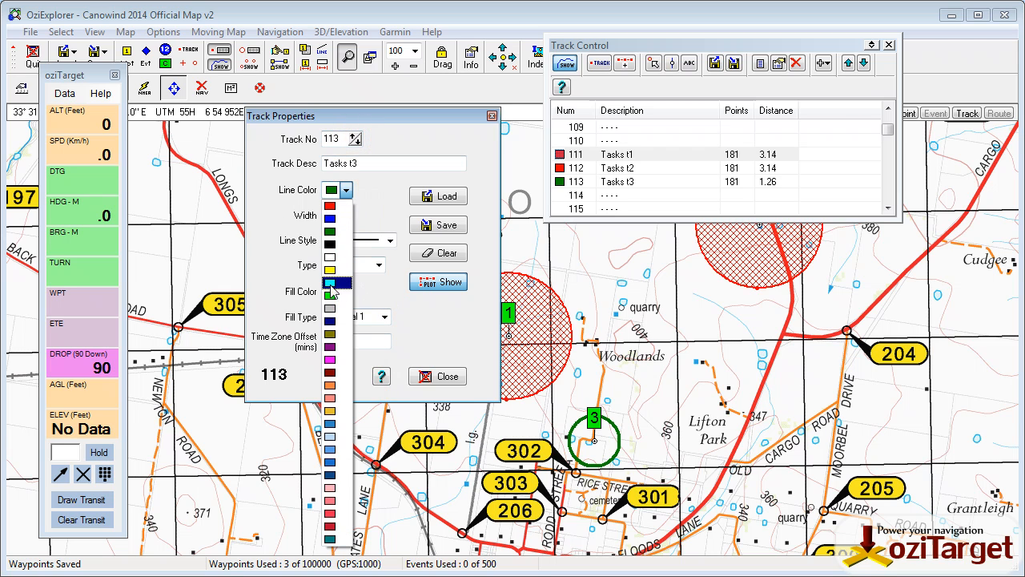
{"action": "left_click", "coordinate": [329, 410]}
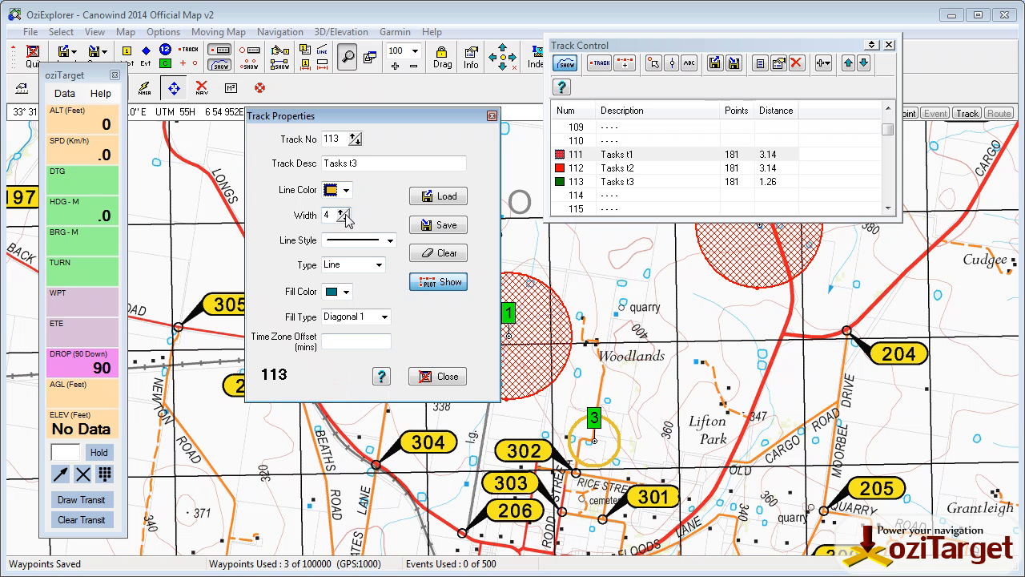
{"action": "left_click", "coordinate": [345, 218]}
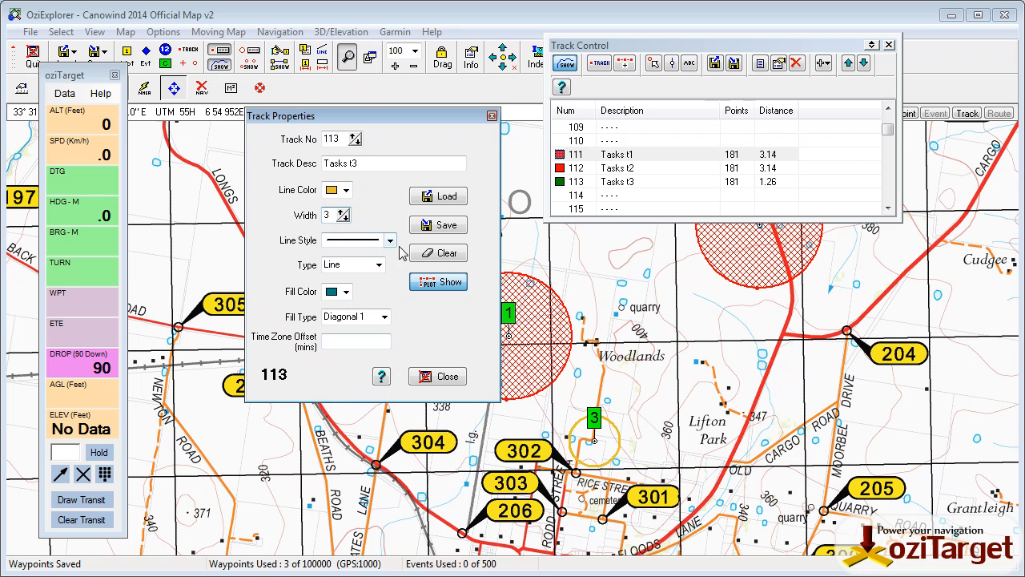
- Make track 113 a polygon with a gold Diag Cross fill and set its description to PZ3
{"action": "left_click", "coordinate": [380, 265]}
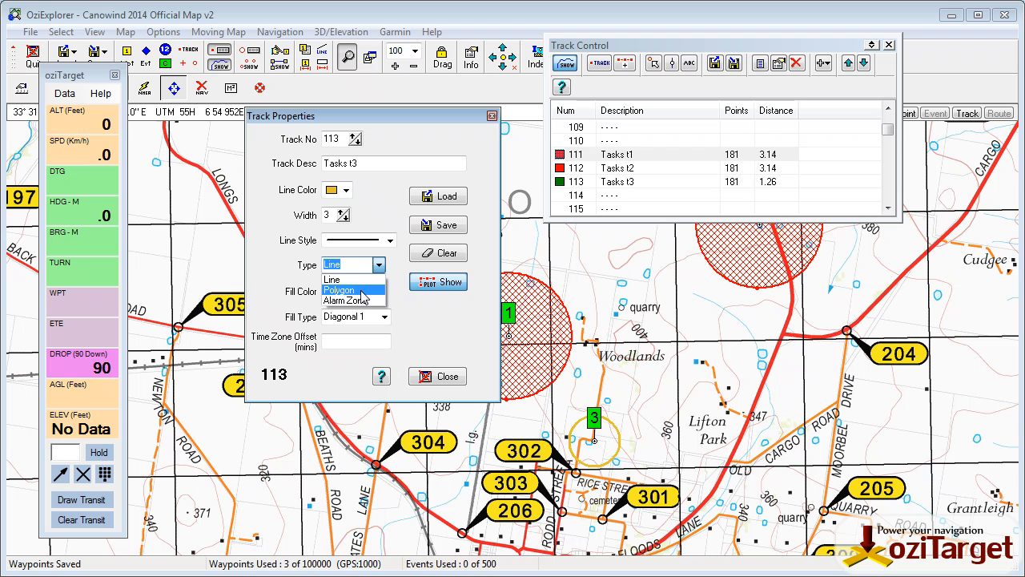
{"action": "left_click", "coordinate": [359, 289]}
{"action": "left_click", "coordinate": [346, 291]}
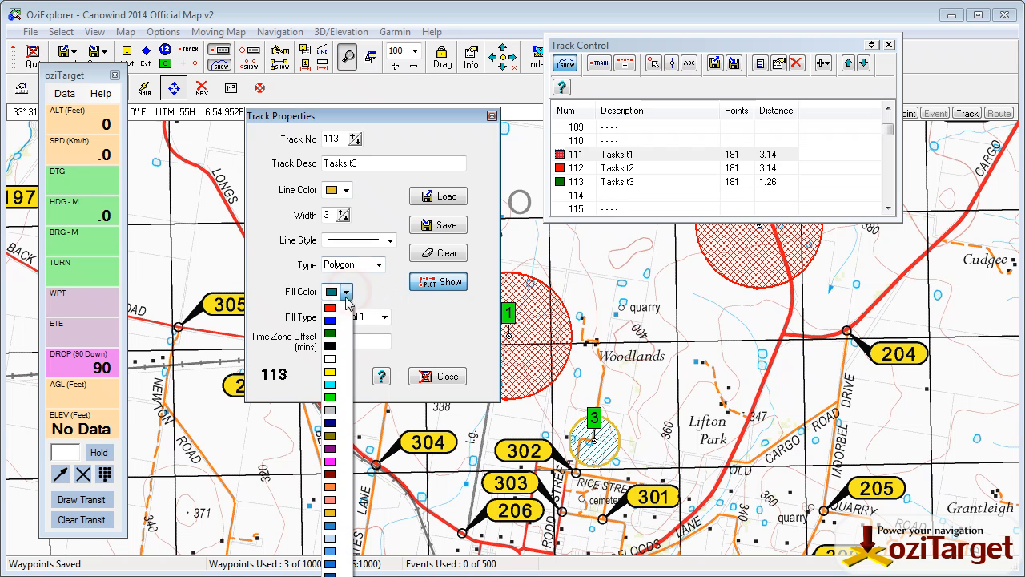
{"action": "left_click", "coordinate": [327, 507]}
{"action": "left_click", "coordinate": [384, 320]}
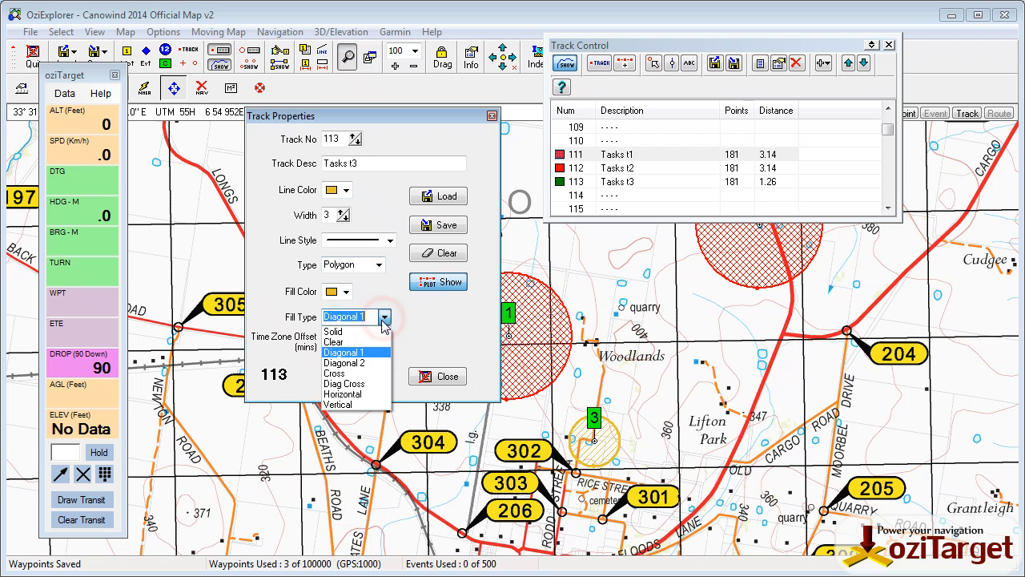
{"action": "left_click", "coordinate": [355, 374]}
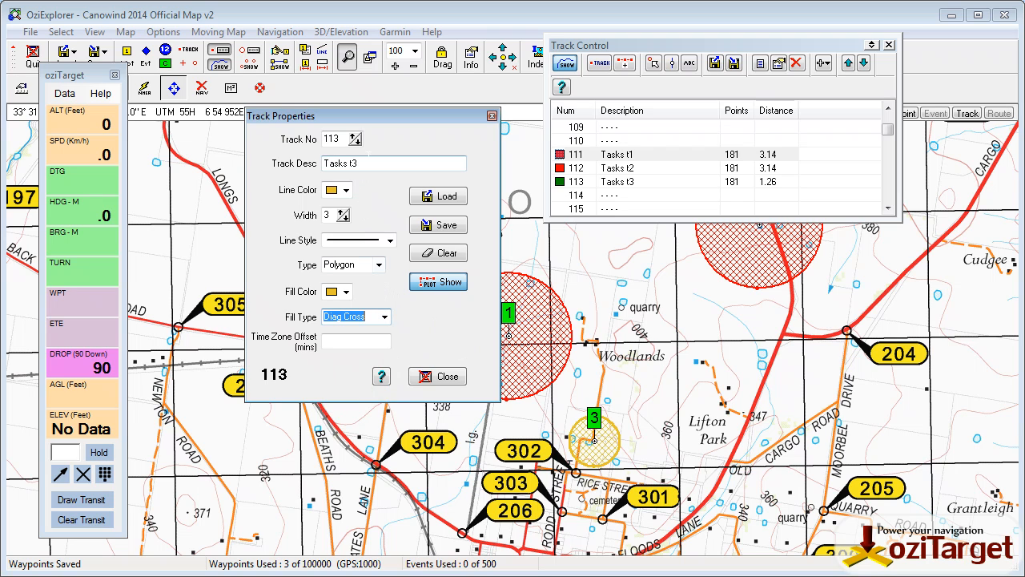
{"action": "double_click", "coordinate": [366, 162]}
{"action": "type", "text": "PZ3"}
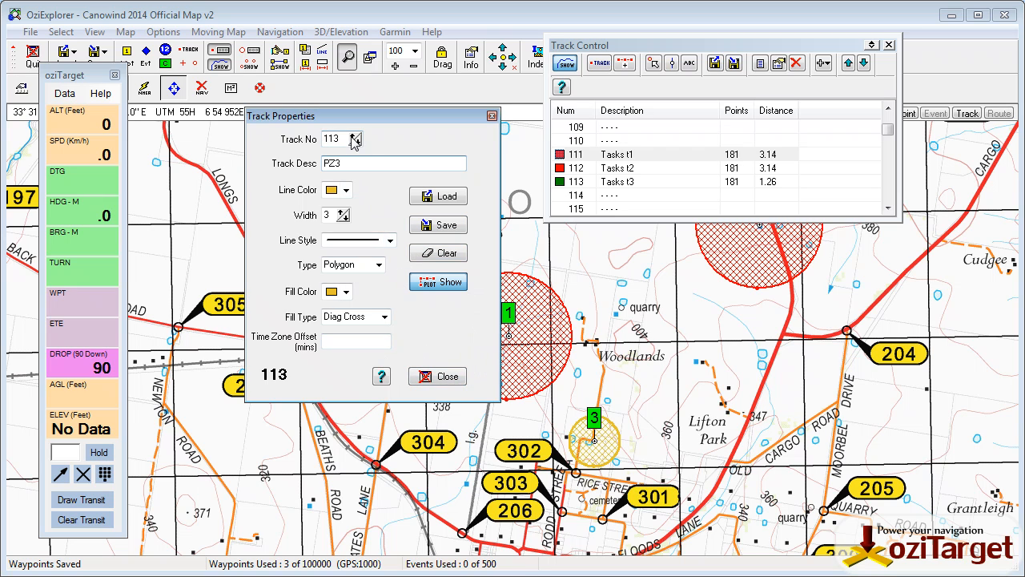
- Switch to track 121, the scoring area near Marsden, and give it a red Diag Cross fill and a line width of 2
{"action": "left_click_drag", "start_coordinate": [355, 139], "coordinate": [355, 139]}
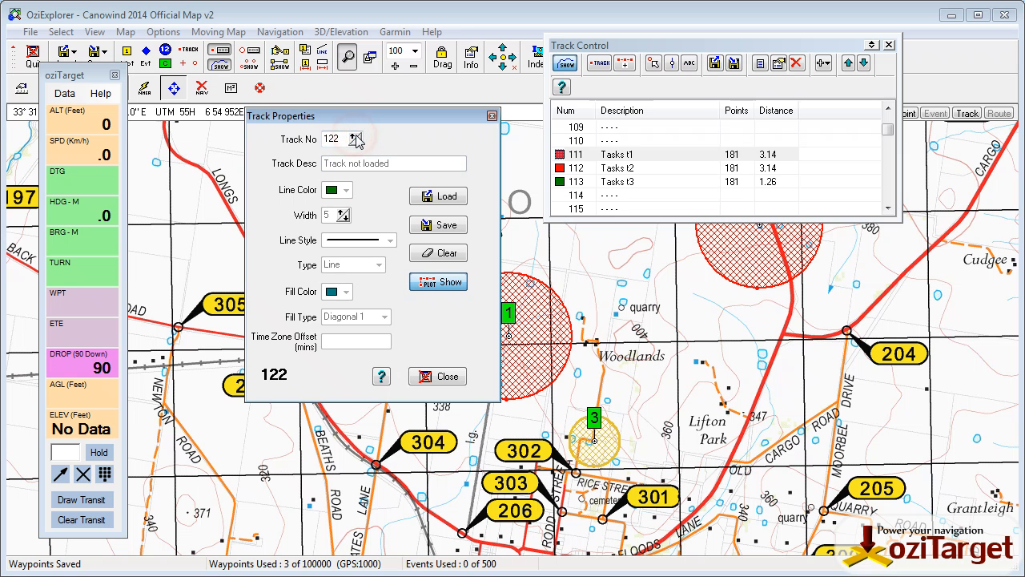
{"action": "left_click", "coordinate": [356, 142]}
{"action": "left_click", "coordinate": [343, 212]}
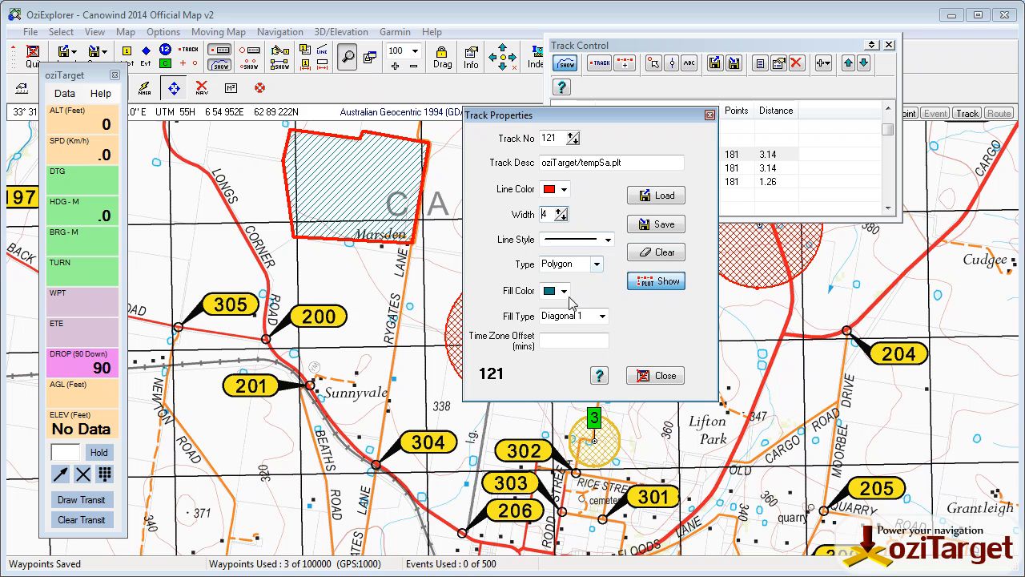
{"action": "left_click", "coordinate": [564, 292]}
{"action": "left_click", "coordinate": [560, 327]}
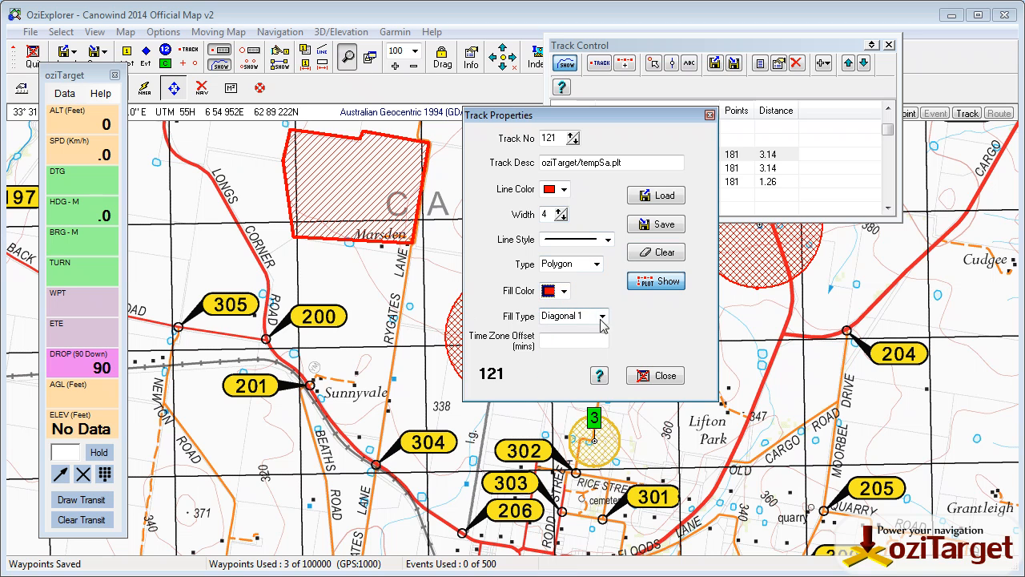
{"action": "left_click", "coordinate": [603, 318]}
{"action": "left_click", "coordinate": [579, 384]}
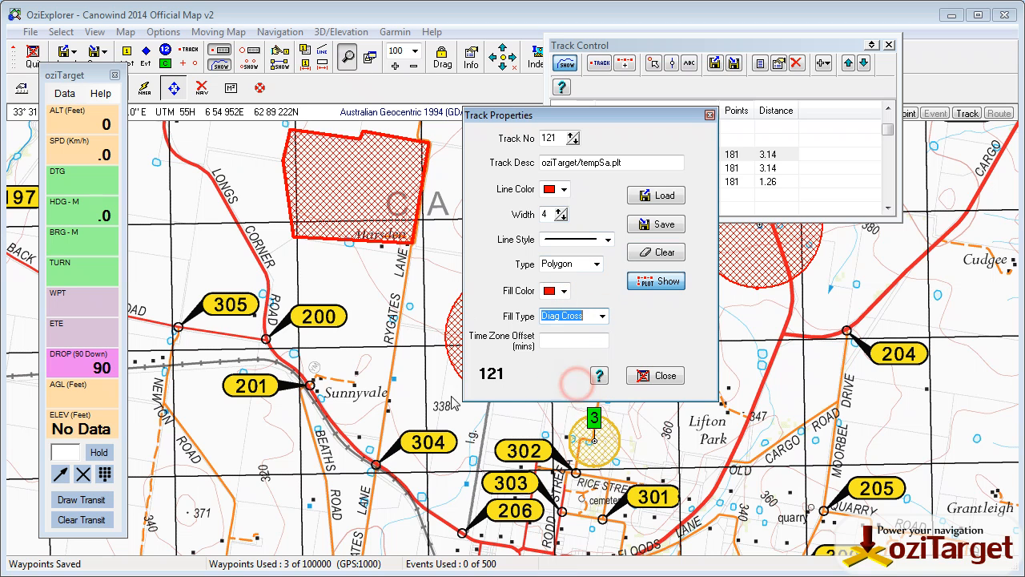
{"action": "left_click", "coordinate": [561, 218]}
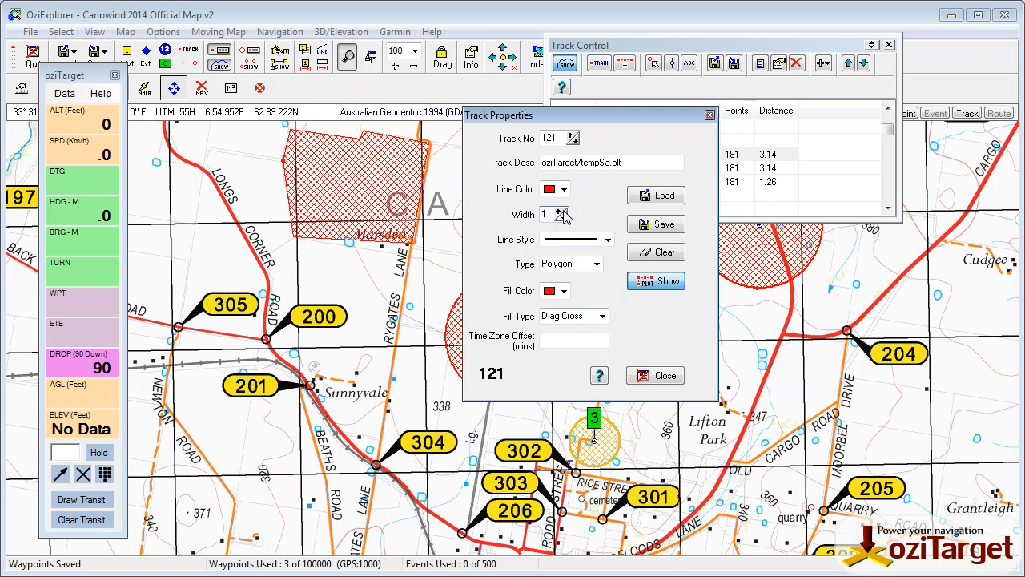
{"action": "left_click", "coordinate": [562, 218]}
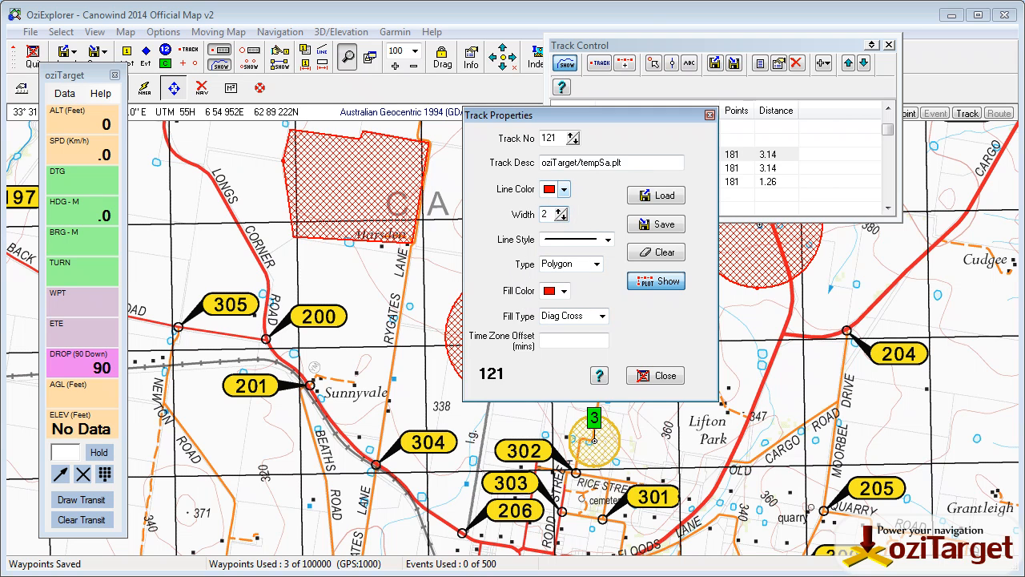
{"action": "double_click", "coordinate": [630, 161]}
{"action": "type", "text": "PZ4"}
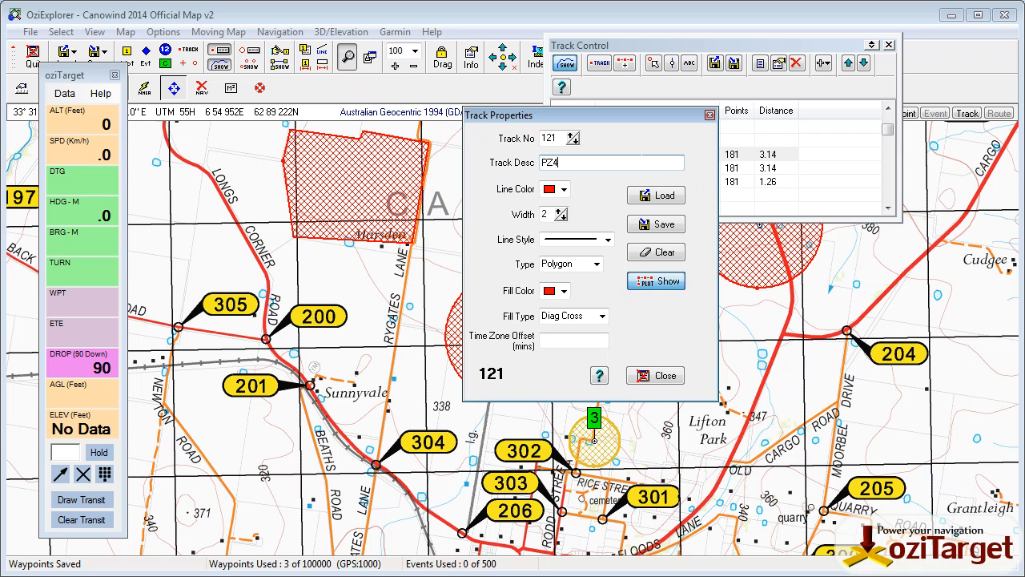
{"action": "left_click", "coordinate": [659, 225]}
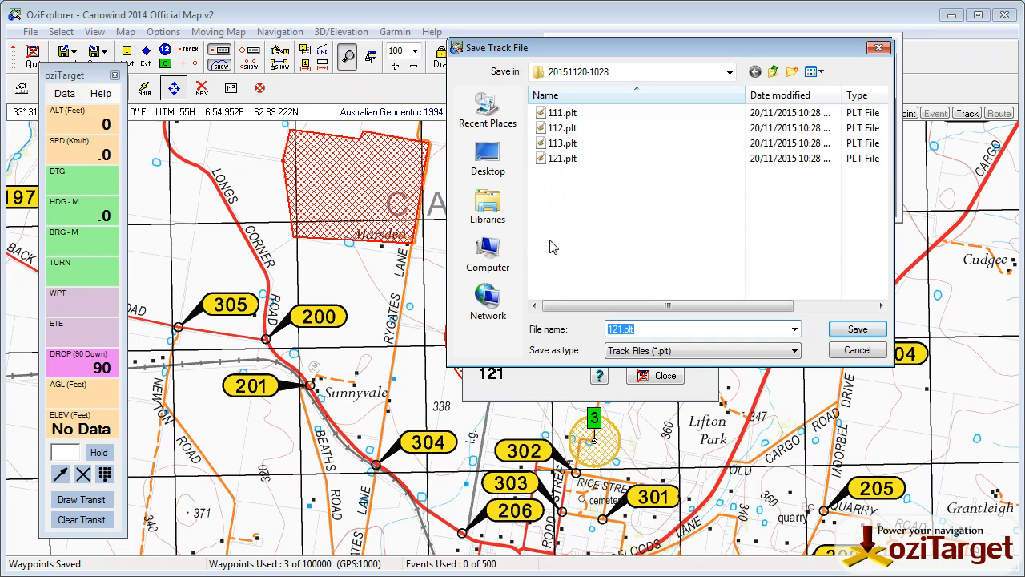
{"action": "left_click", "coordinate": [607, 328]}
{"action": "left_click_drag", "start_coordinate": [620, 328], "coordinate": [569, 335]}
{"action": "left_click", "coordinate": [849, 328]}
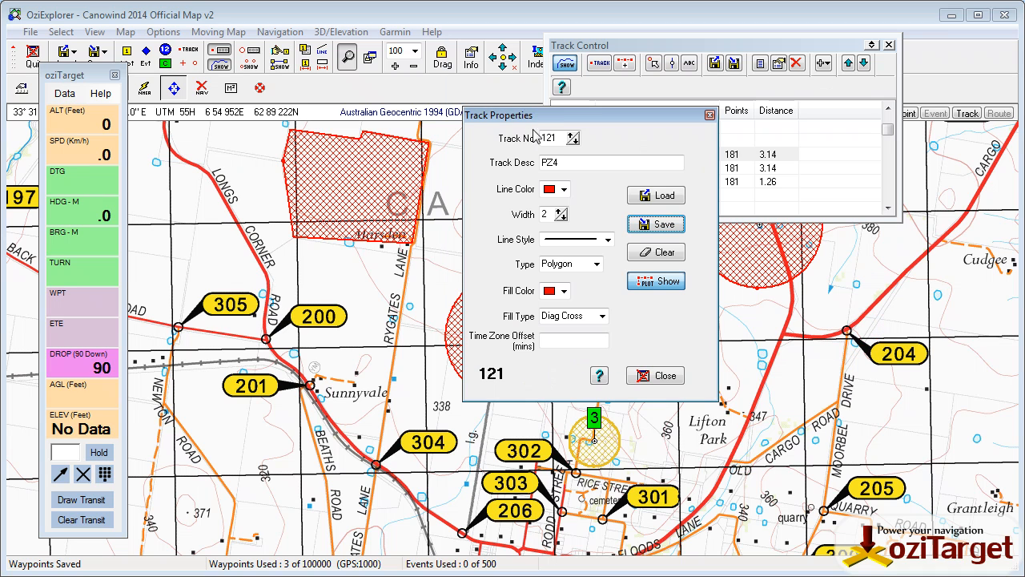
{"action": "left_click_drag", "start_coordinate": [576, 140], "coordinate": [462, 100]}
{"action": "left_click", "coordinate": [511, 213]}
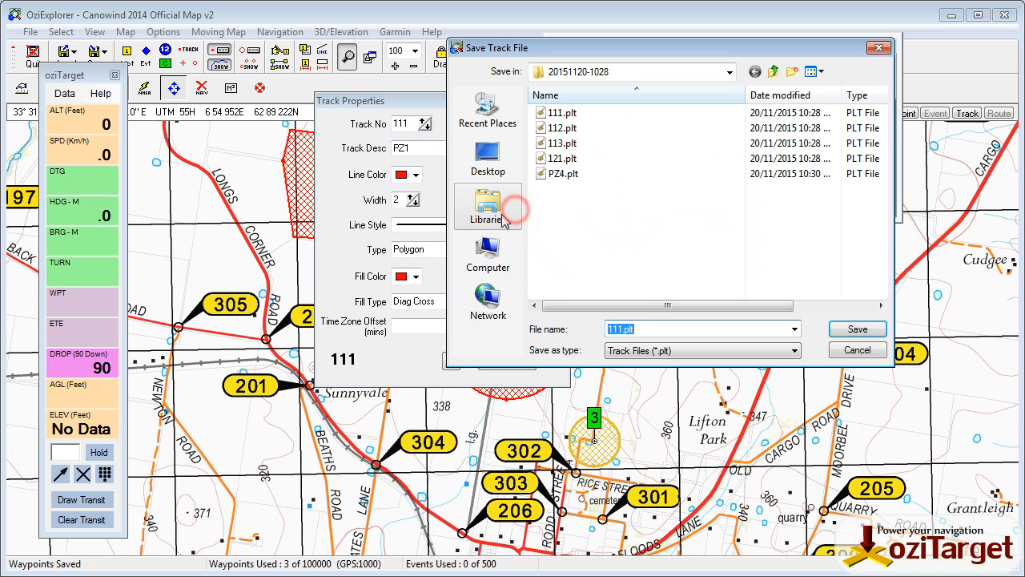
{"action": "left_click", "coordinate": [615, 328]}
{"action": "left_click", "coordinate": [621, 328]}
{"action": "left_click_drag", "start_coordinate": [621, 328], "coordinate": [535, 328]}
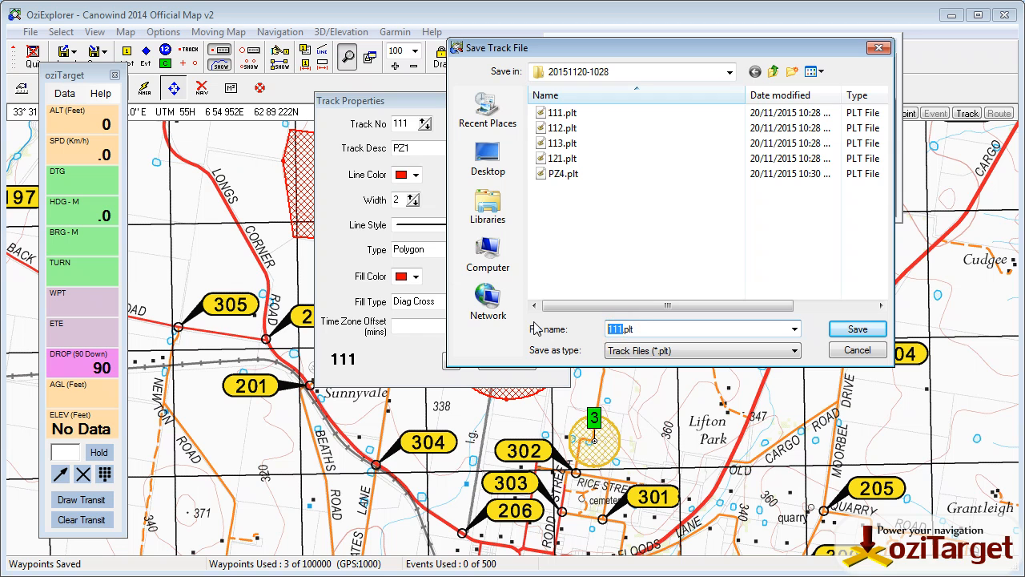
{"action": "left_click", "coordinate": [857, 330]}
{"action": "left_click", "coordinate": [423, 121]}
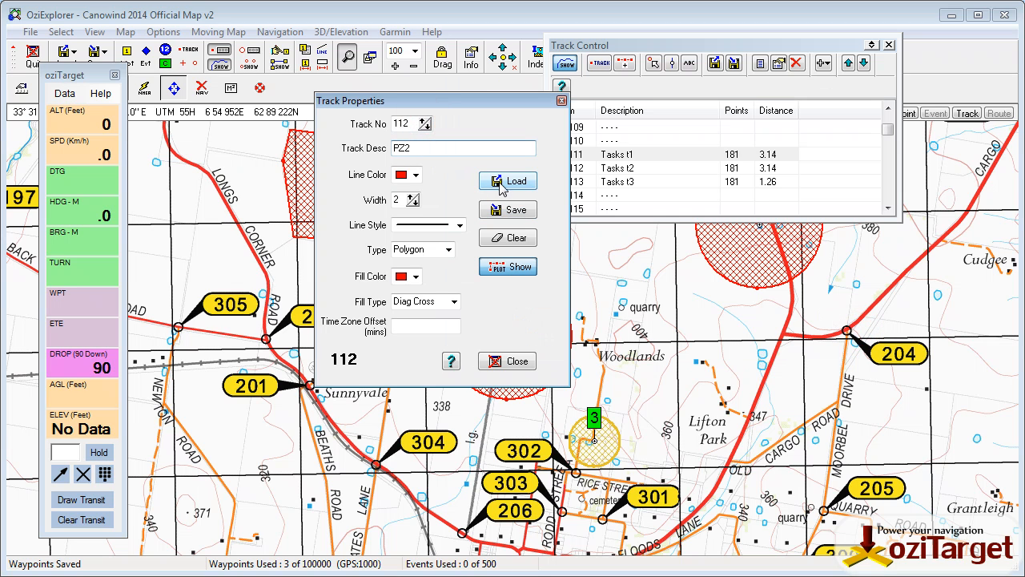
{"action": "left_click", "coordinate": [506, 210]}
{"action": "left_click", "coordinate": [621, 328]}
{"action": "left_click_drag", "start_coordinate": [621, 329], "coordinate": [567, 337]}
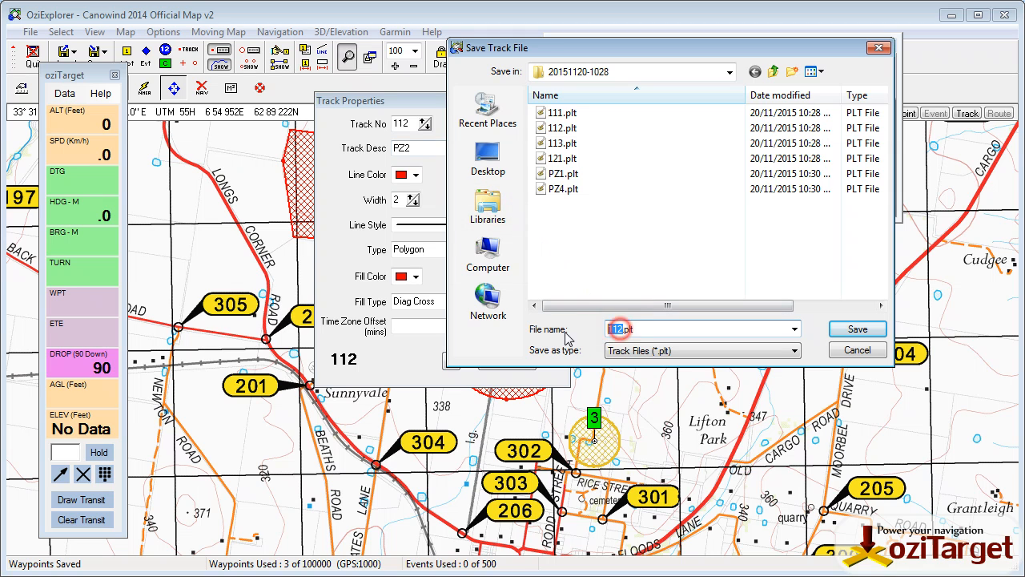
{"action": "type", "text": "PZ2"}
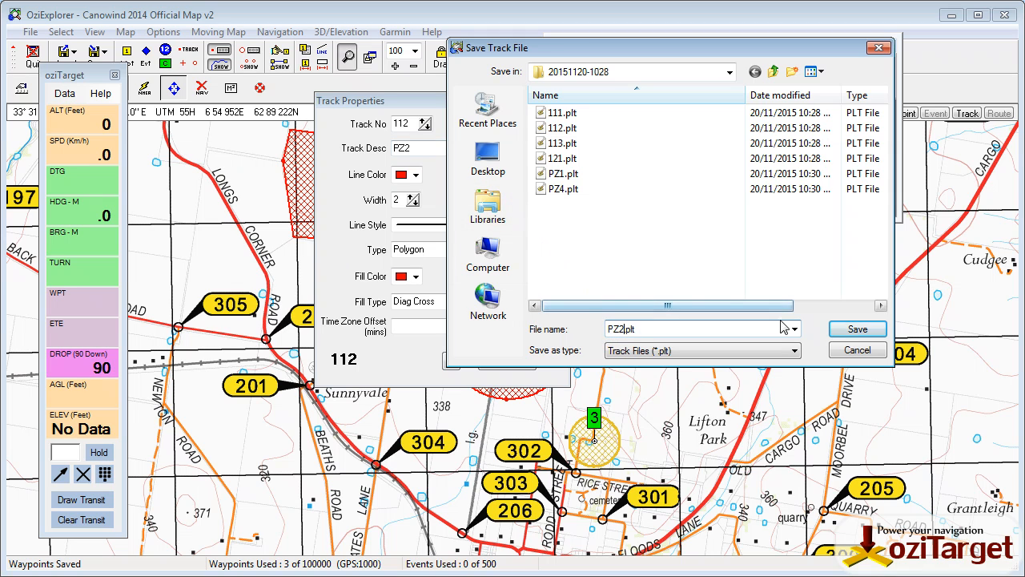
{"action": "left_click", "coordinate": [856, 329]}
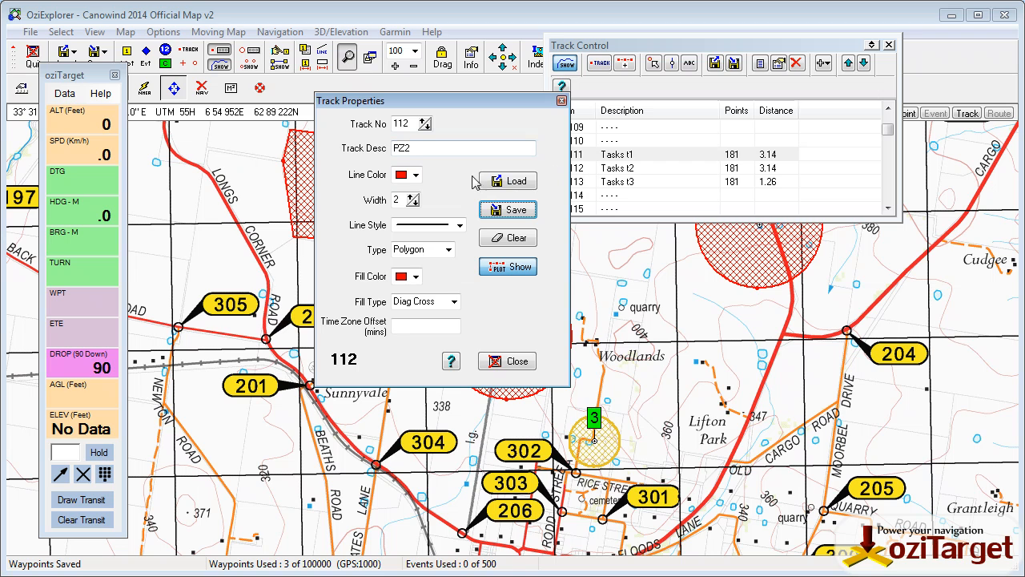
{"action": "left_click", "coordinate": [428, 119]}
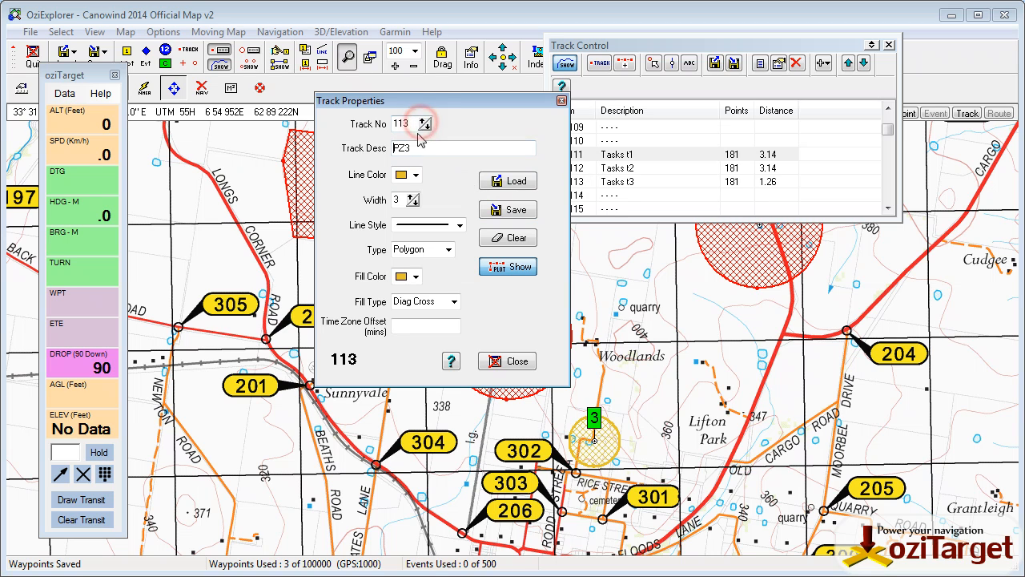
{"action": "left_click", "coordinate": [507, 208]}
{"action": "left_click", "coordinate": [620, 329]}
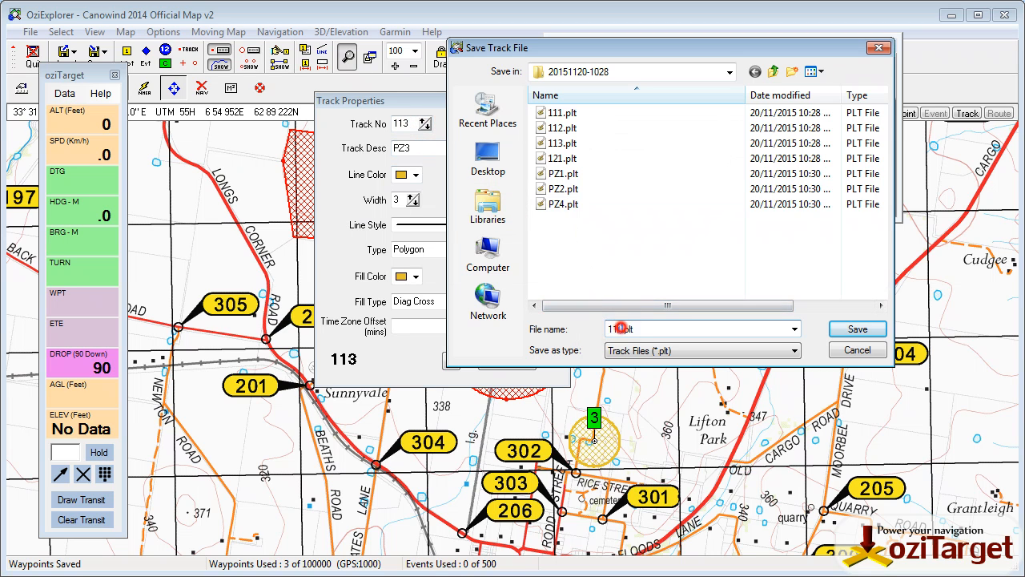
{"action": "key", "text": "BackSpace"}
{"action": "key", "text": "BackSpace"}
{"action": "key", "text": "BackSpace"}
{"action": "type", "text": "PZ"}
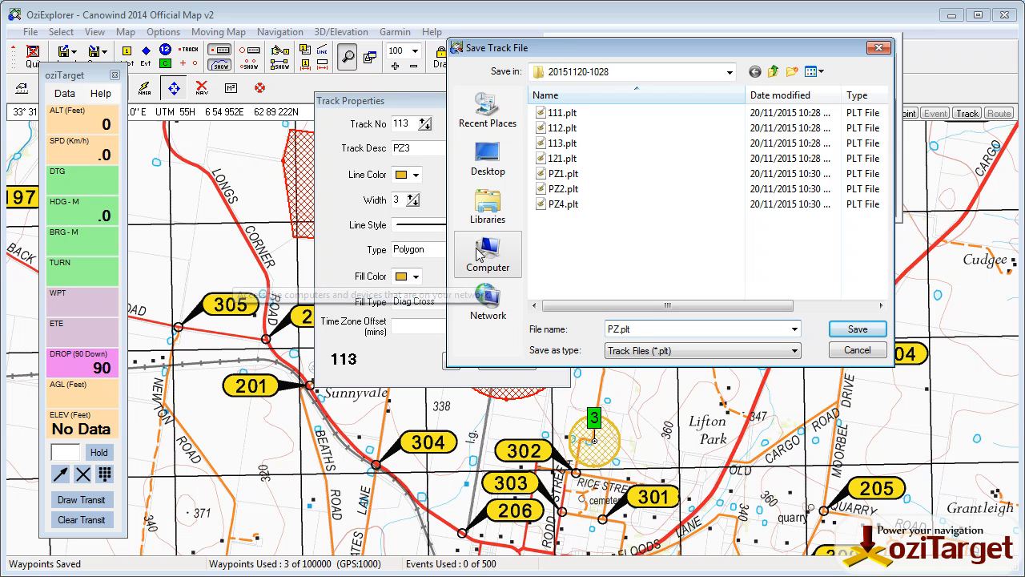
{"action": "type", "text": "3"}
{"action": "left_click", "coordinate": [857, 330]}
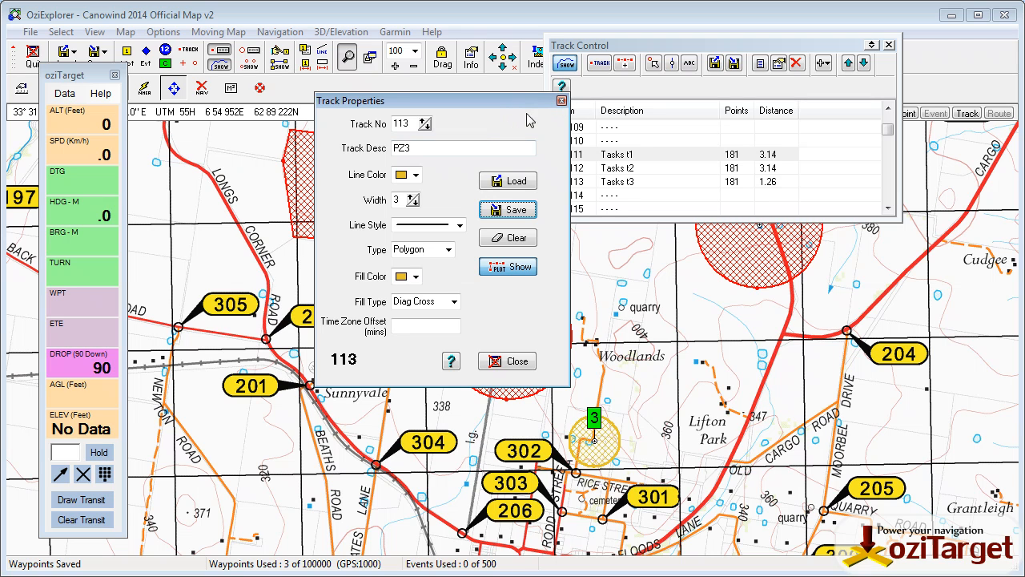
{"action": "left_click", "coordinate": [561, 102]}
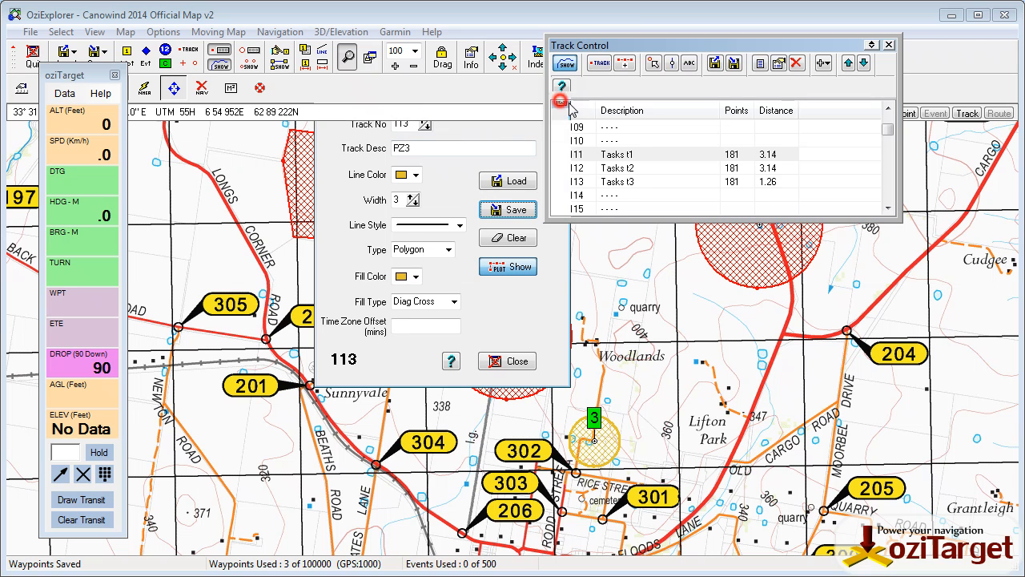
{"action": "left_click", "coordinate": [889, 45]}
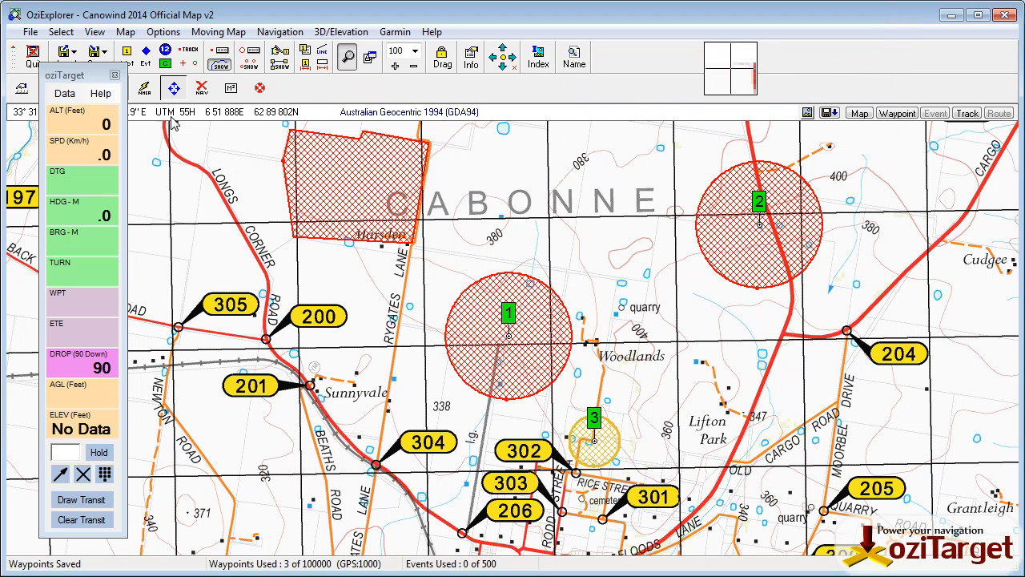
{"action": "left_click", "coordinate": [168, 67]}
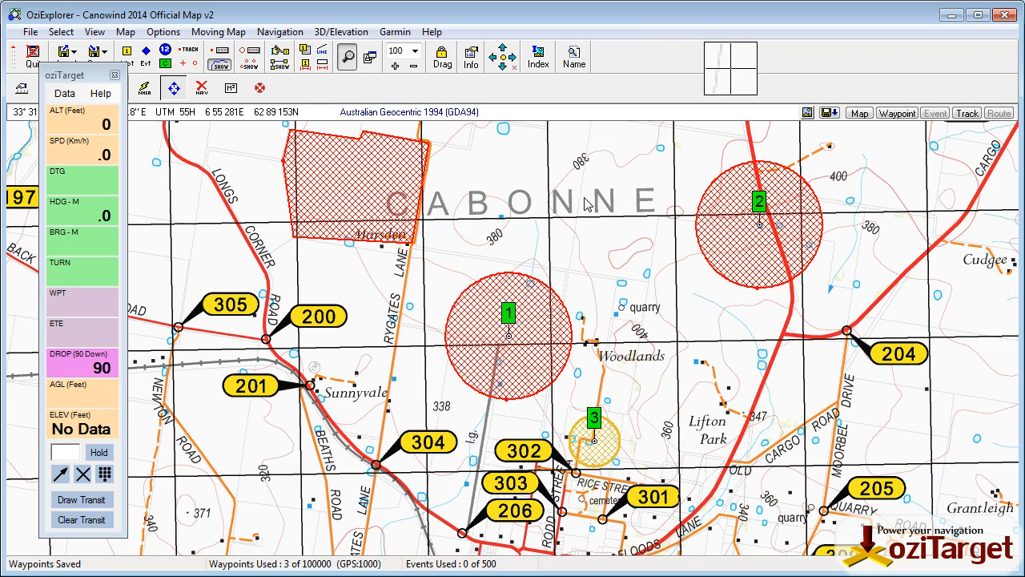
{"action": "left_click", "coordinate": [173, 86]}
{"action": "left_click", "coordinate": [200, 85]}
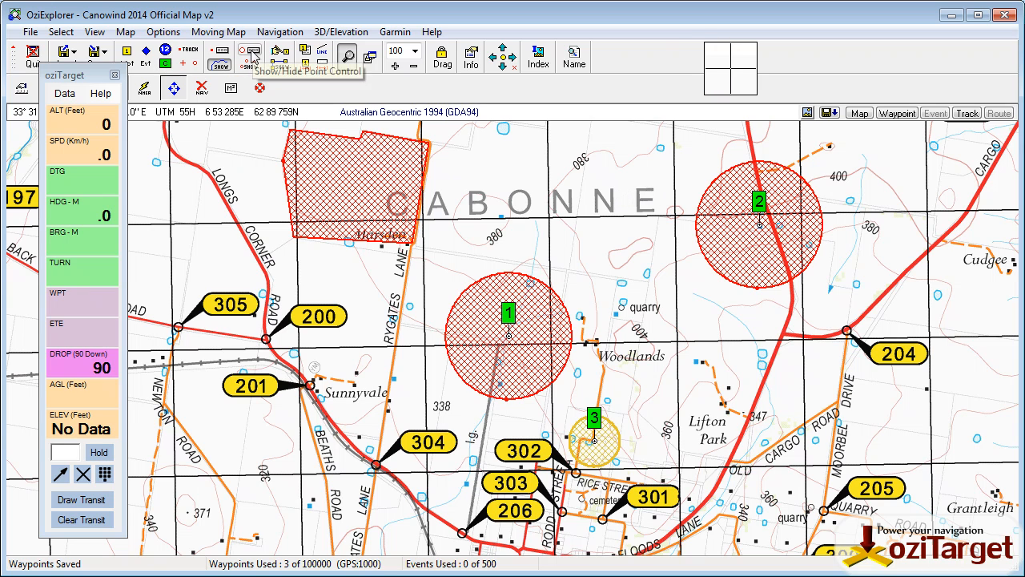
- Place a map comment inside the hatched scoring area near Marsden and set its text to "PZ4 500ft"
{"action": "left_click", "coordinate": [165, 64]}
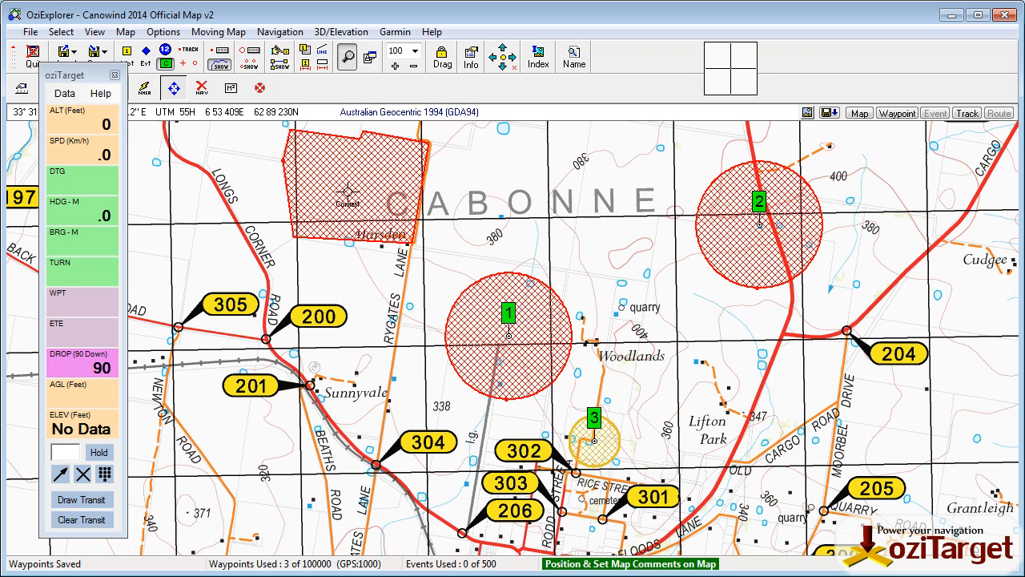
{"action": "left_click", "coordinate": [337, 186]}
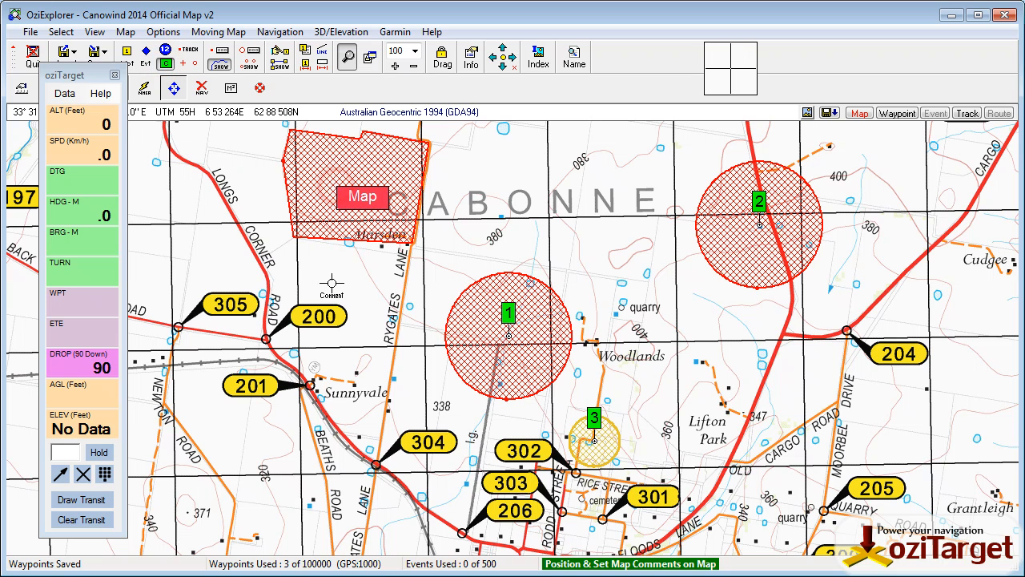
{"action": "right_click", "coordinate": [360, 207]}
{"action": "left_click", "coordinate": [426, 150]}
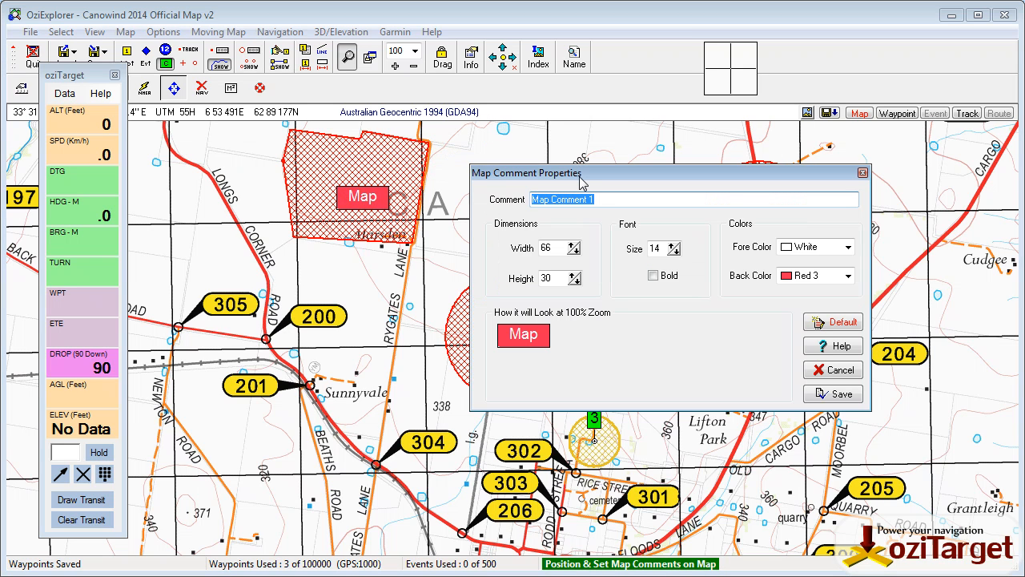
{"action": "type", "text": "500ft"}
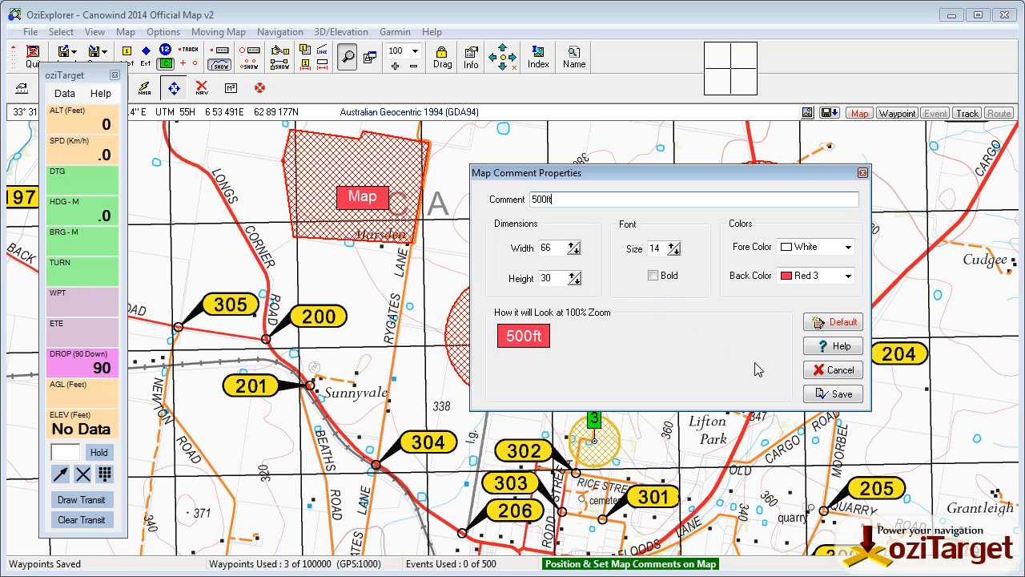
{"action": "left_click", "coordinate": [532, 199]}
{"action": "type", "text": "PZ4"}
{"action": "left_click", "coordinate": [841, 394]}
- Widen the PZ4 map comment to 100 and move it to the middle of the scoring area, with object dragging enabled
{"action": "right_click", "coordinate": [371, 201]}
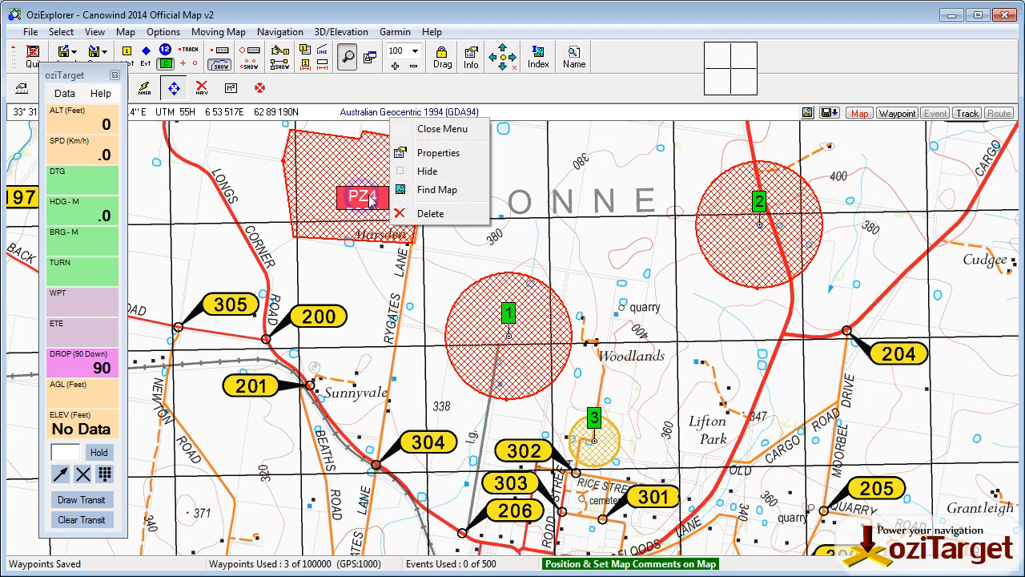
{"action": "left_click", "coordinate": [438, 152]}
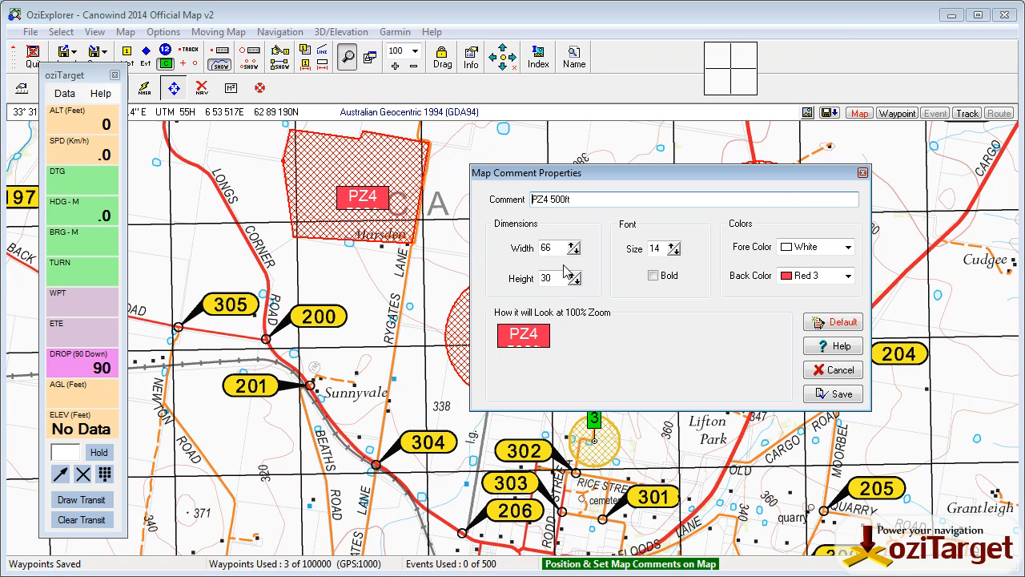
{"action": "left_click_drag", "start_coordinate": [572, 245], "coordinate": [573, 250]}
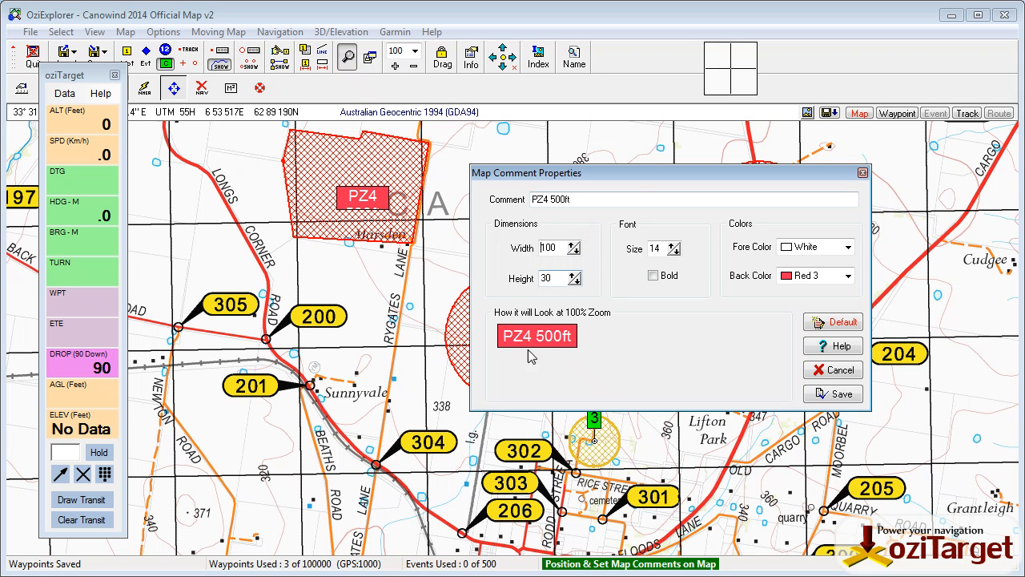
{"action": "left_click", "coordinate": [835, 398]}
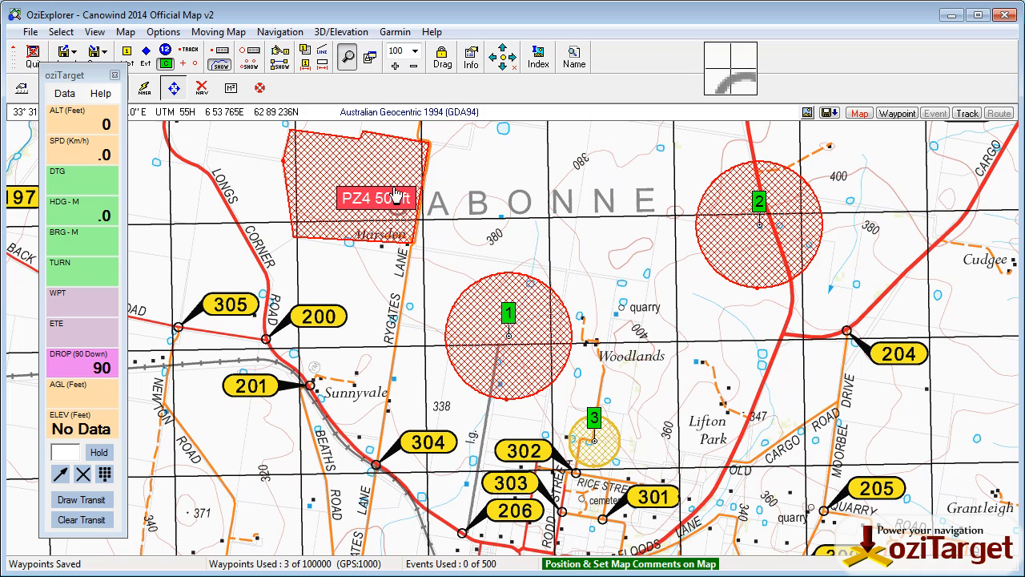
{"action": "left_click", "coordinate": [441, 57]}
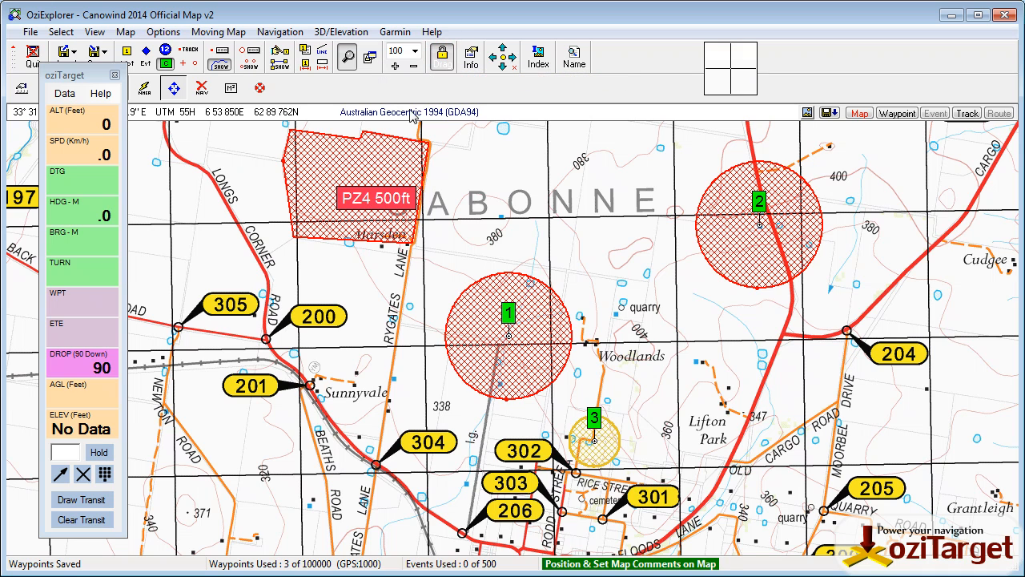
{"action": "left_click_drag", "start_coordinate": [383, 201], "coordinate": [366, 189]}
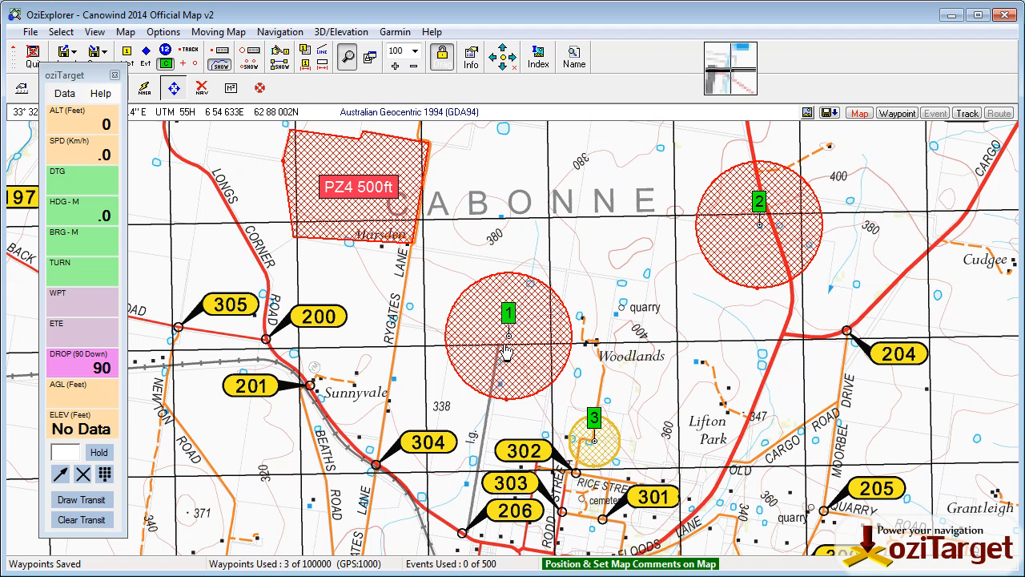
- Add a map comment reading "PZ1 1000ft" inside the ring around waypoint 1 and set its height to 48
{"action": "right_click", "coordinate": [542, 358]}
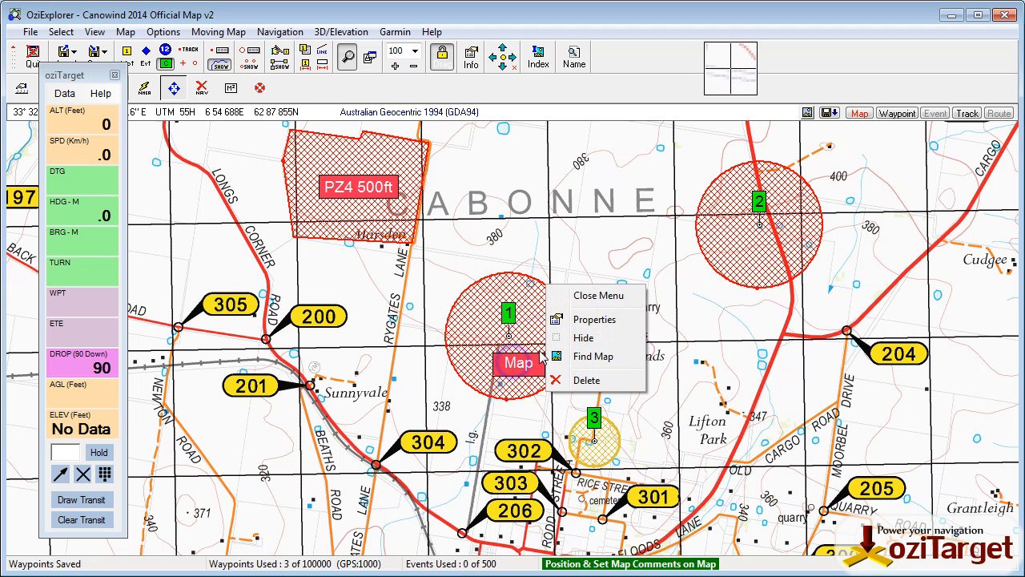
{"action": "left_click", "coordinate": [593, 320]}
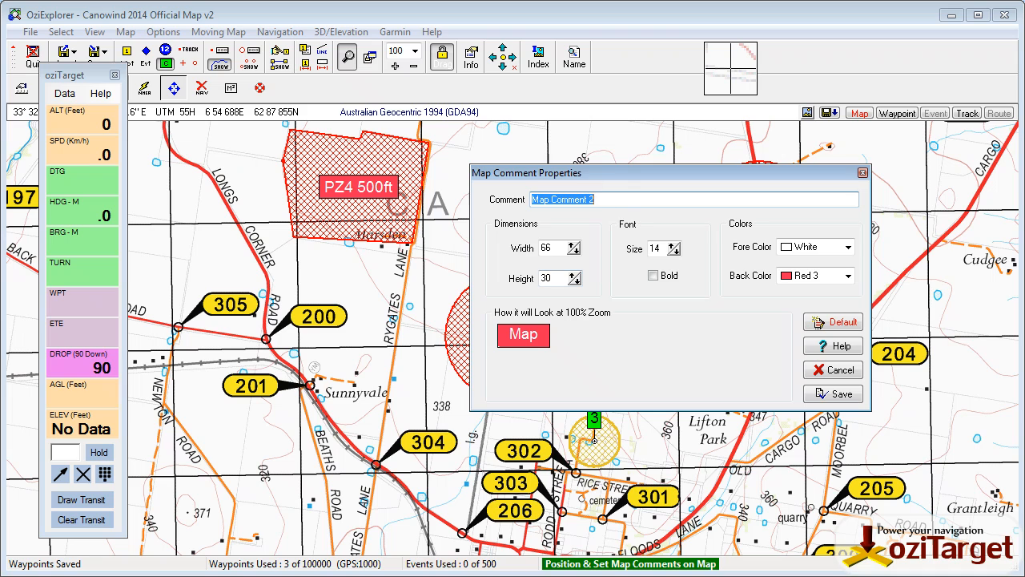
{"action": "type", "text": "PZ1"}
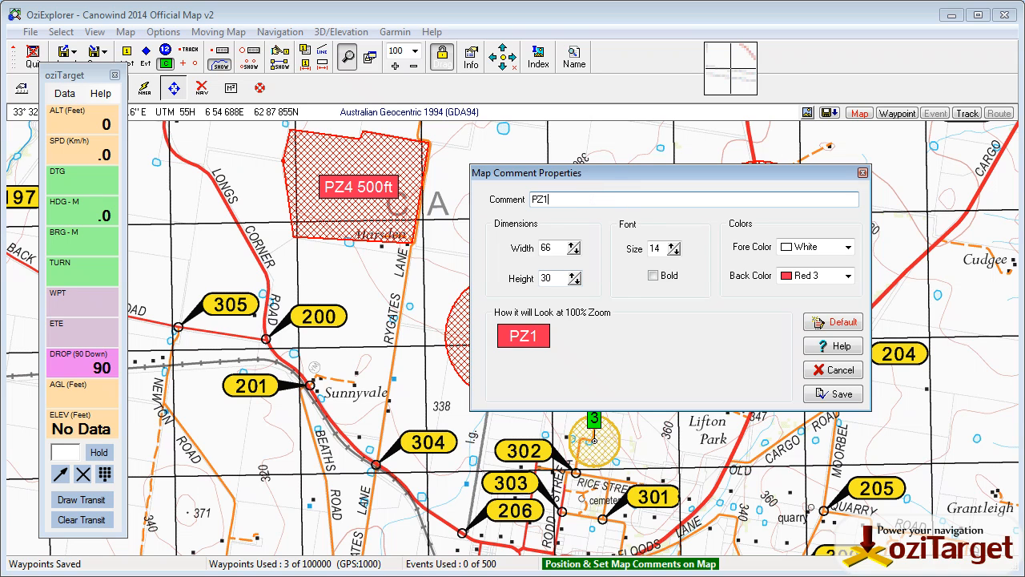
{"action": "type", "text": " 1000ft"}
{"action": "left_click", "coordinate": [573, 274]}
{"action": "left_click", "coordinate": [573, 275]}
{"action": "left_click", "coordinate": [573, 275]}
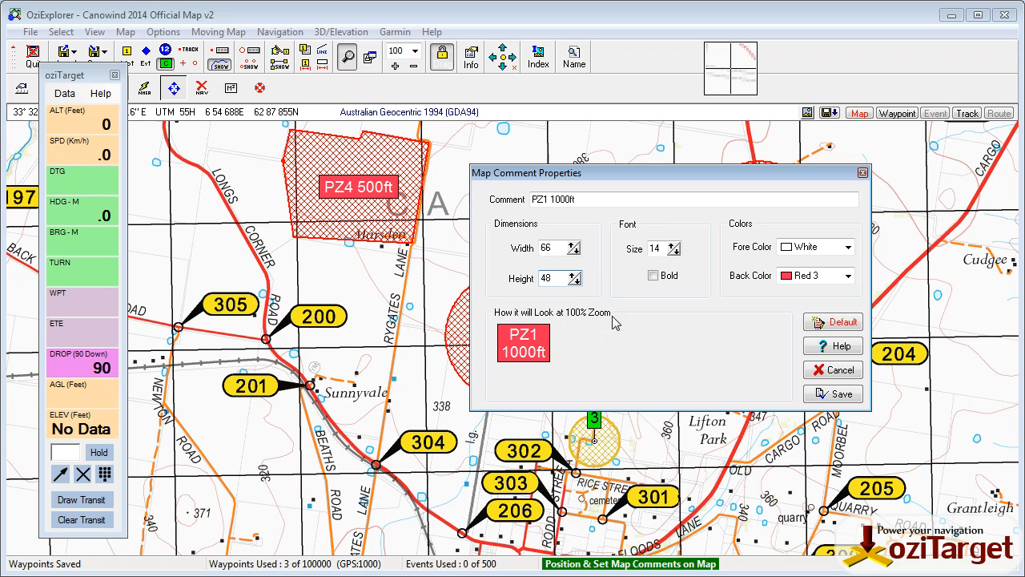
- Set the font size of the PZ1 map comment to 12
{"action": "left_click", "coordinate": [678, 251]}
{"action": "left_click", "coordinate": [678, 252]}
{"action": "left_click", "coordinate": [678, 252]}
{"action": "left_click", "coordinate": [670, 246]}
{"action": "left_click", "coordinate": [670, 246]}
{"action": "left_click", "coordinate": [670, 247]}
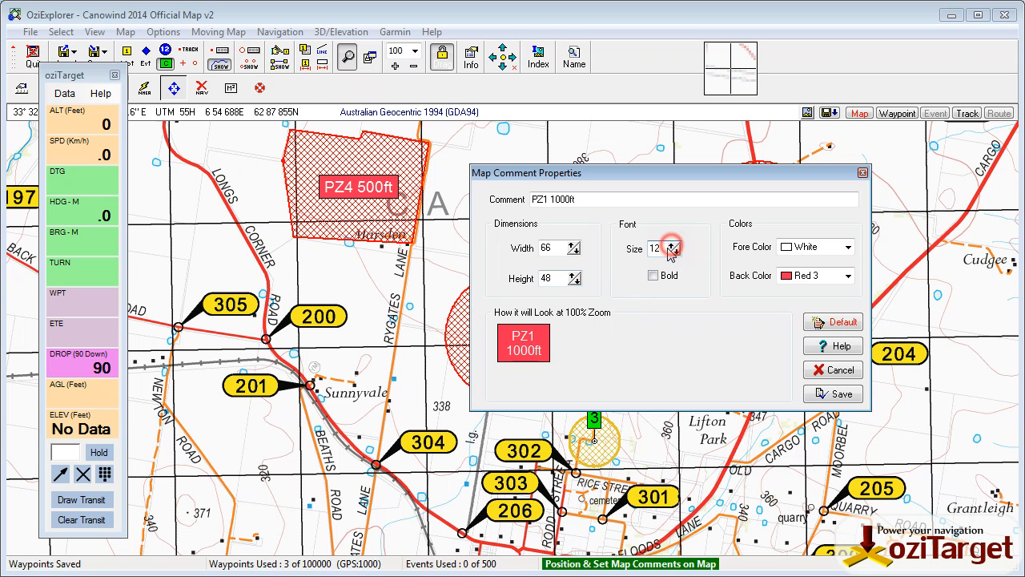
- Reduce the PZ1 comment's height to fit its two text lines, save it, and centre it below waypoint 1
{"action": "left_click", "coordinate": [579, 281]}
{"action": "left_click", "coordinate": [579, 282]}
{"action": "left_click", "coordinate": [579, 282]}
{"action": "left_click", "coordinate": [579, 281]}
{"action": "left_click", "coordinate": [579, 281]}
{"action": "left_click", "coordinate": [580, 281]}
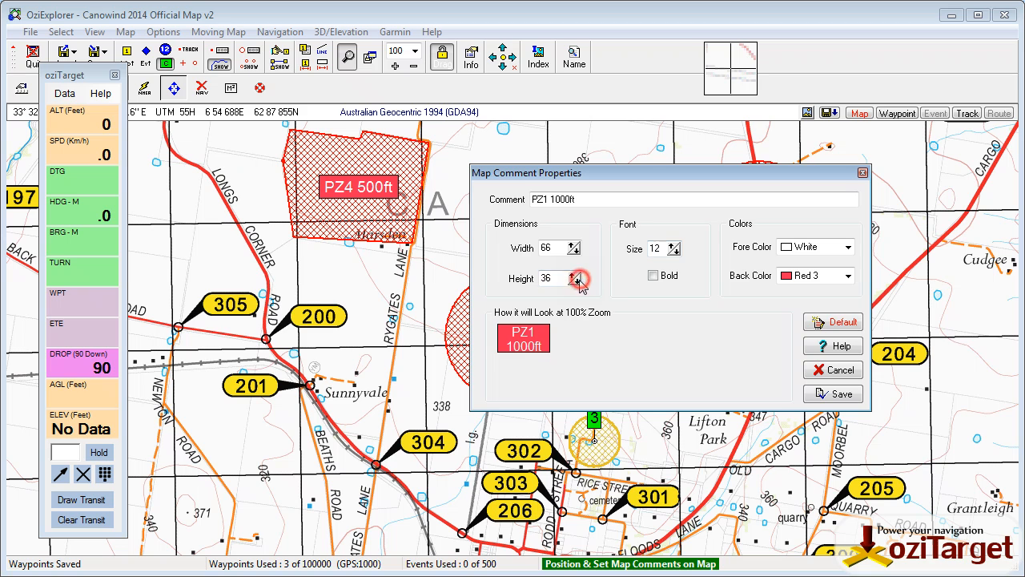
{"action": "left_click", "coordinate": [572, 275]}
{"action": "left_click", "coordinate": [848, 395]}
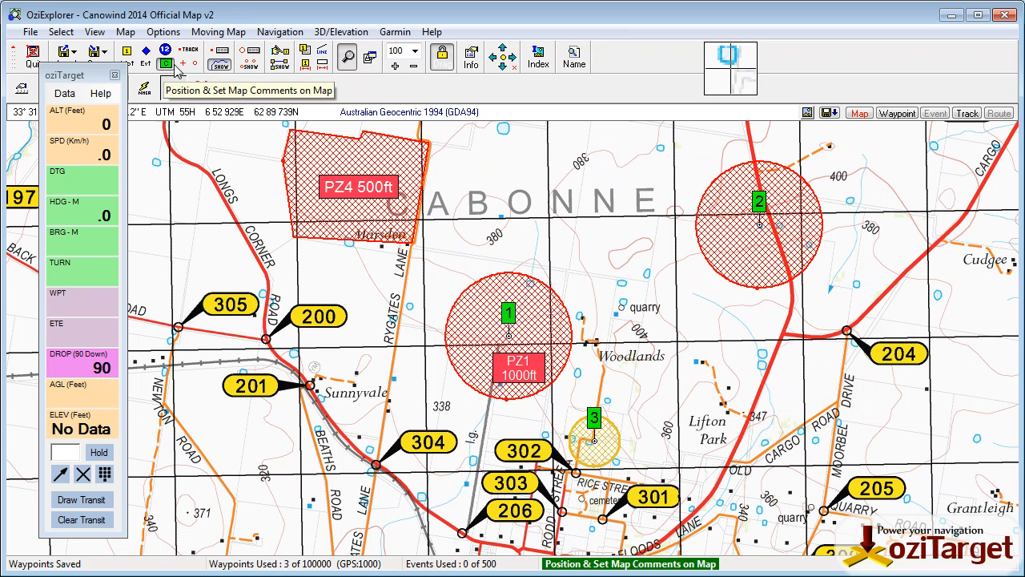
{"action": "left_click_drag", "start_coordinate": [518, 375], "coordinate": [509, 364]}
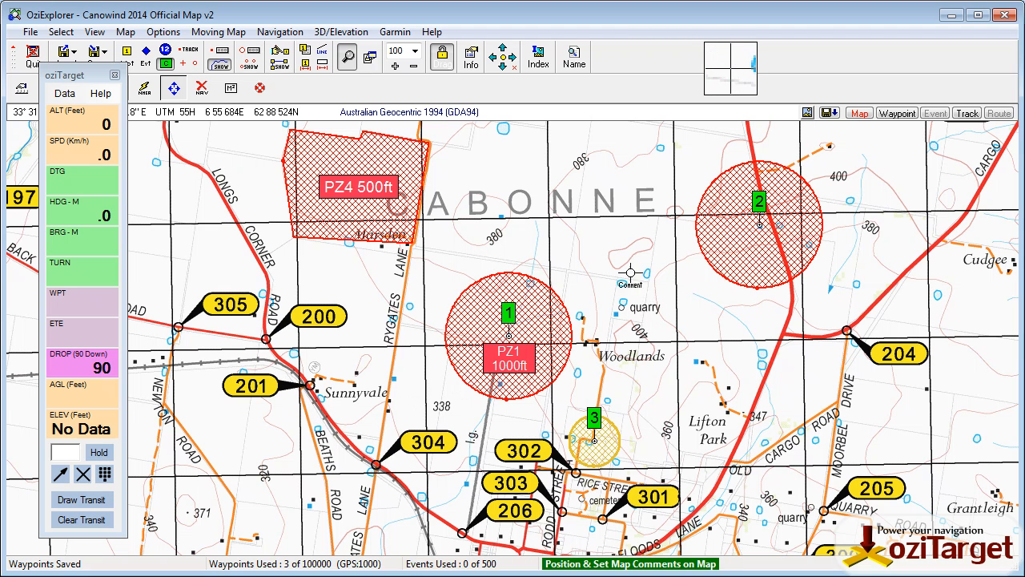
{"action": "left_click", "coordinate": [173, 84]}
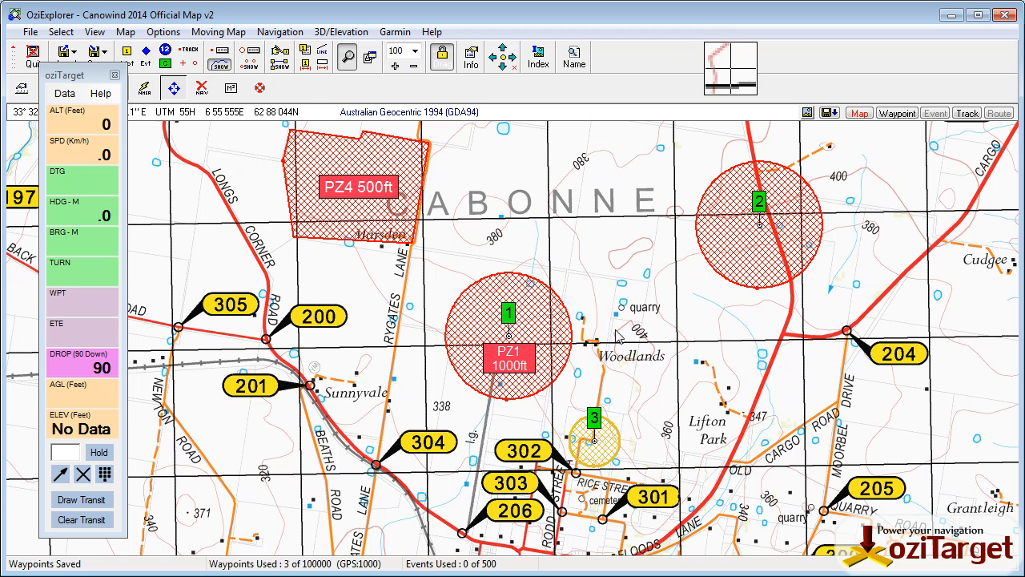
- Save the map file over Canowindra 2014 OFFICIAL v2_ozf_withPZ.map, replacing the existing file
{"action": "left_click_drag", "start_coordinate": [80, 76], "coordinate": [76, 82]}
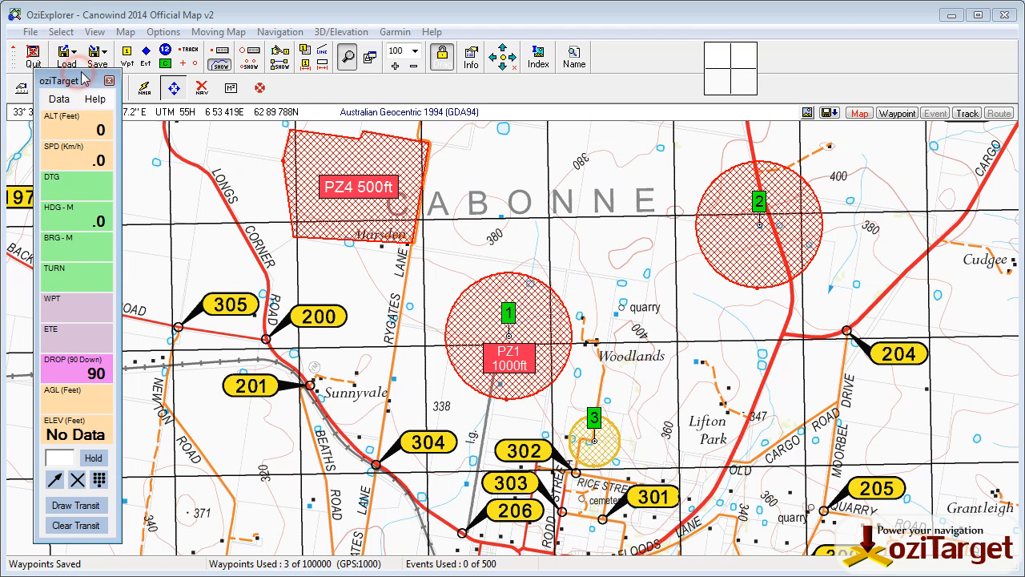
{"action": "left_click", "coordinate": [96, 55]}
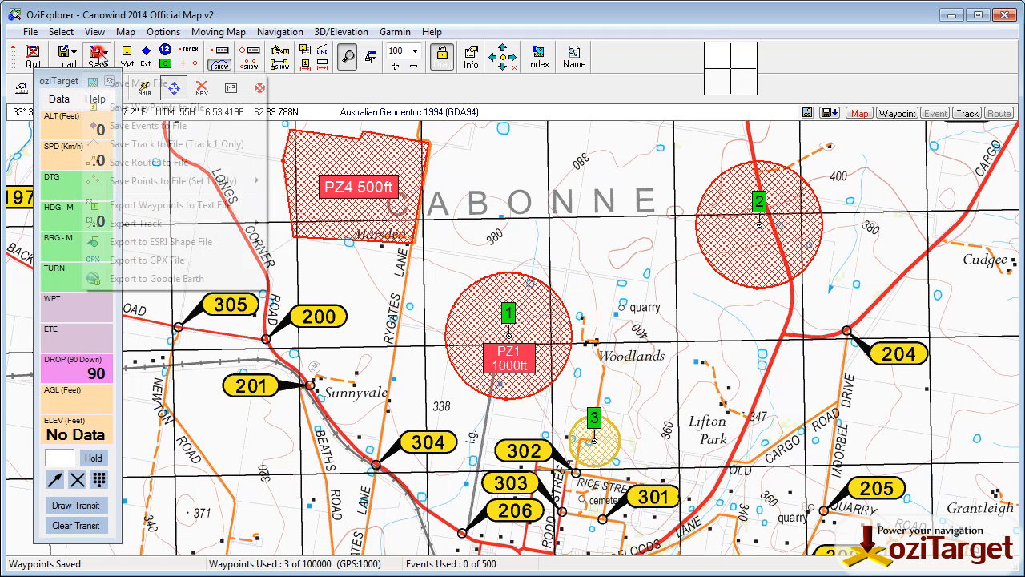
{"action": "left_click", "coordinate": [147, 83]}
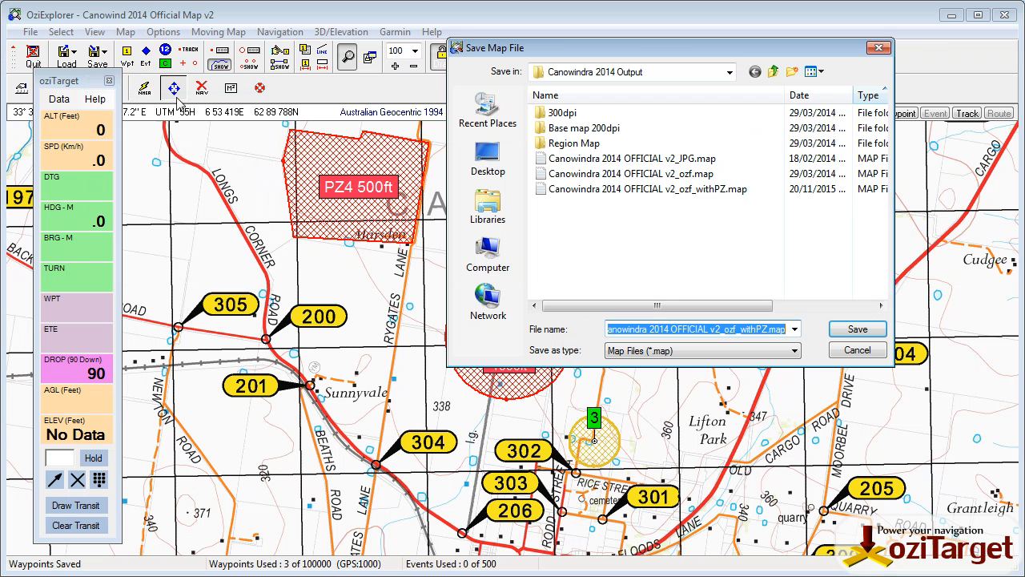
{"action": "left_click", "coordinate": [705, 190]}
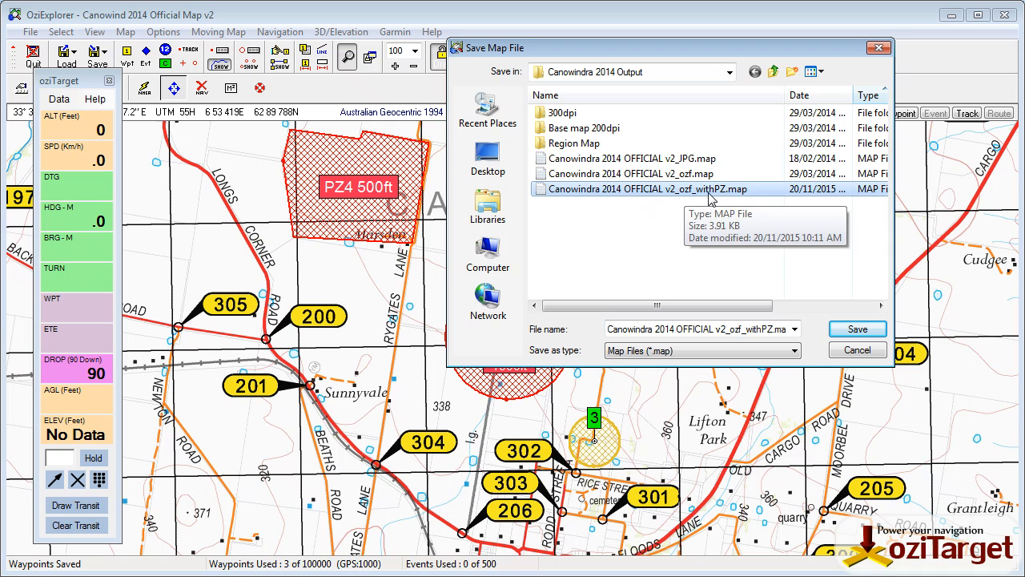
{"action": "left_click", "coordinate": [857, 329]}
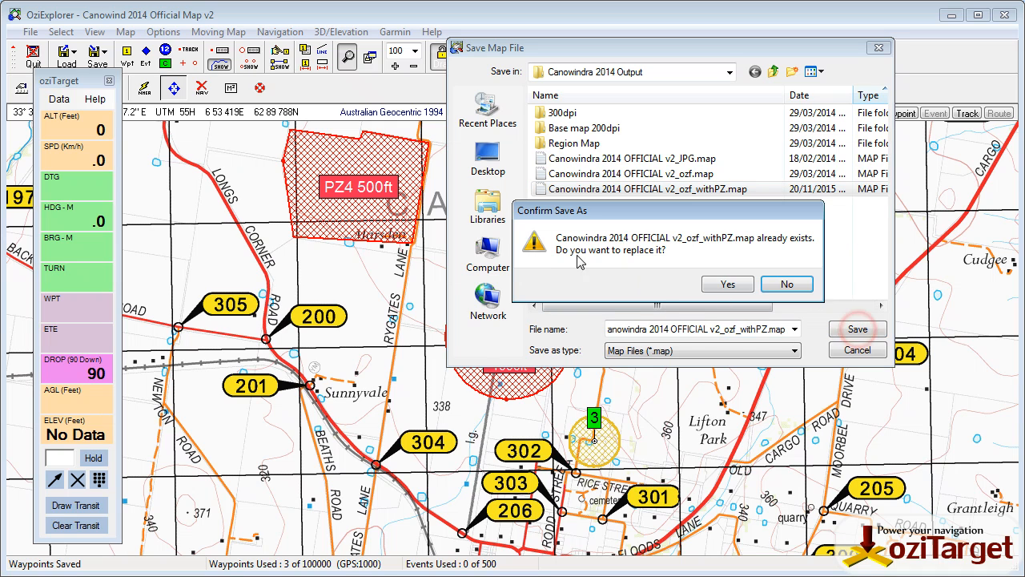
{"action": "left_click", "coordinate": [726, 285]}
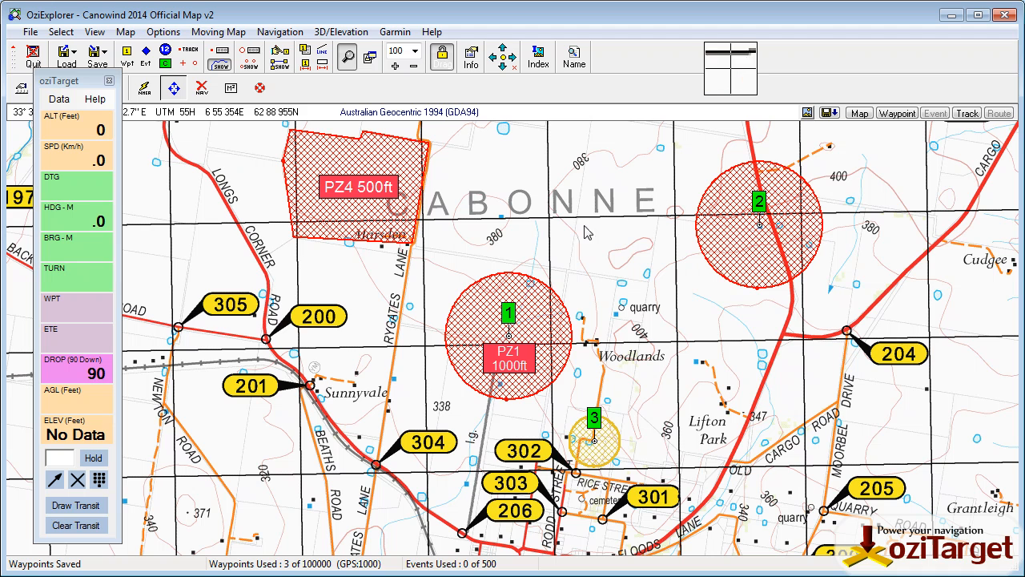
{"action": "left_click", "coordinate": [31, 32]}
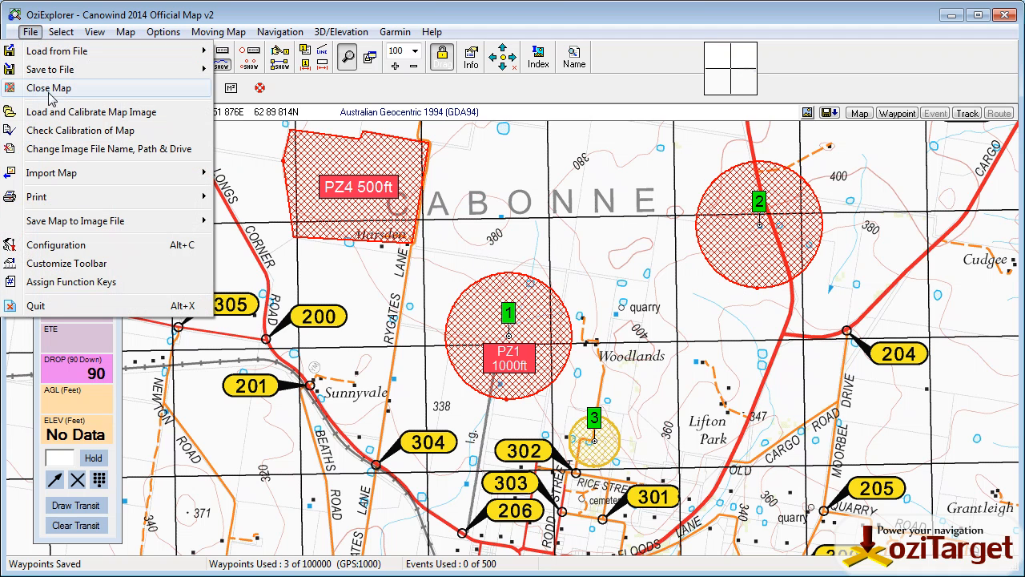
{"action": "left_click", "coordinate": [73, 132]}
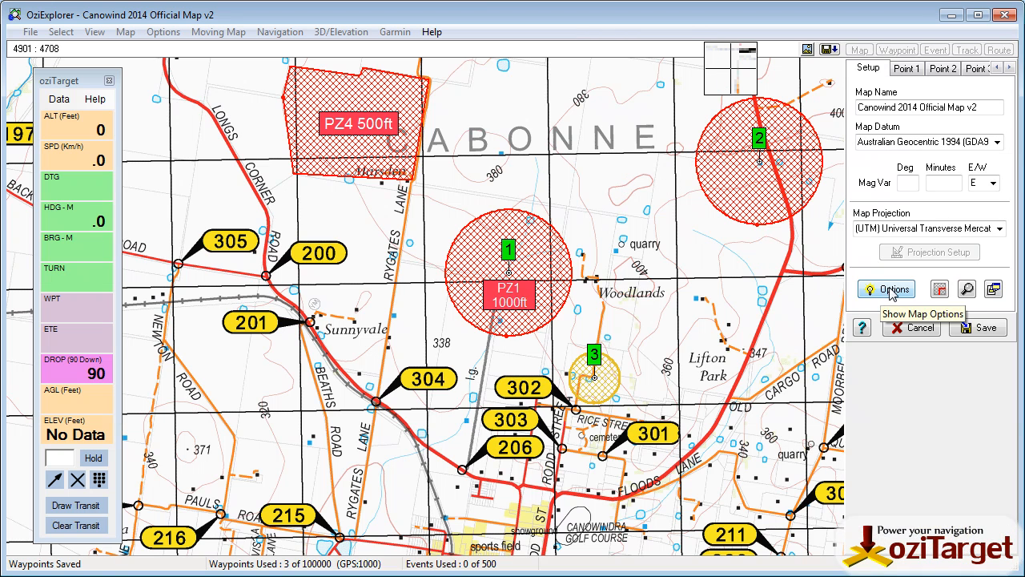
{"action": "left_click", "coordinate": [893, 290]}
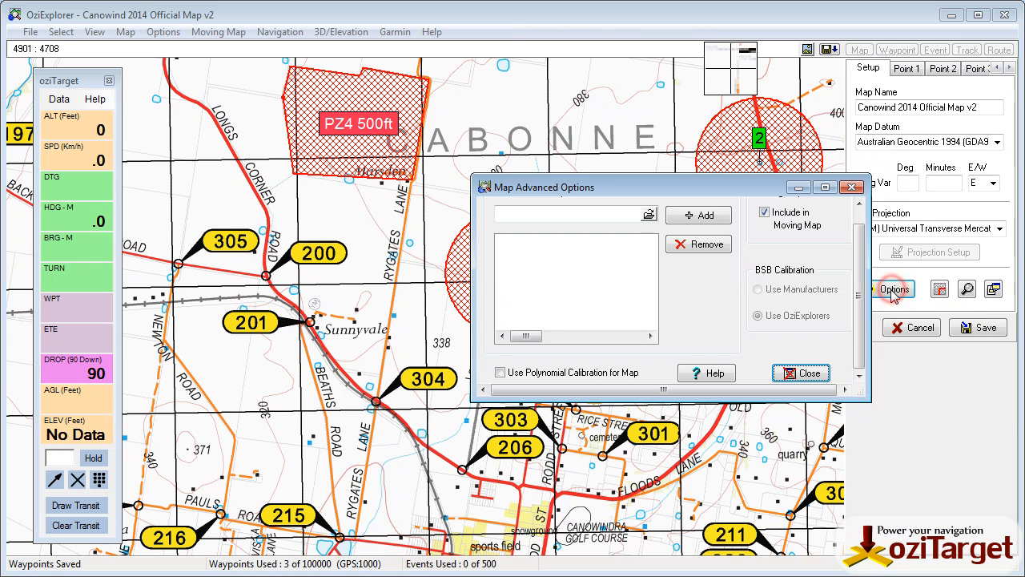
{"action": "left_click", "coordinate": [649, 216]}
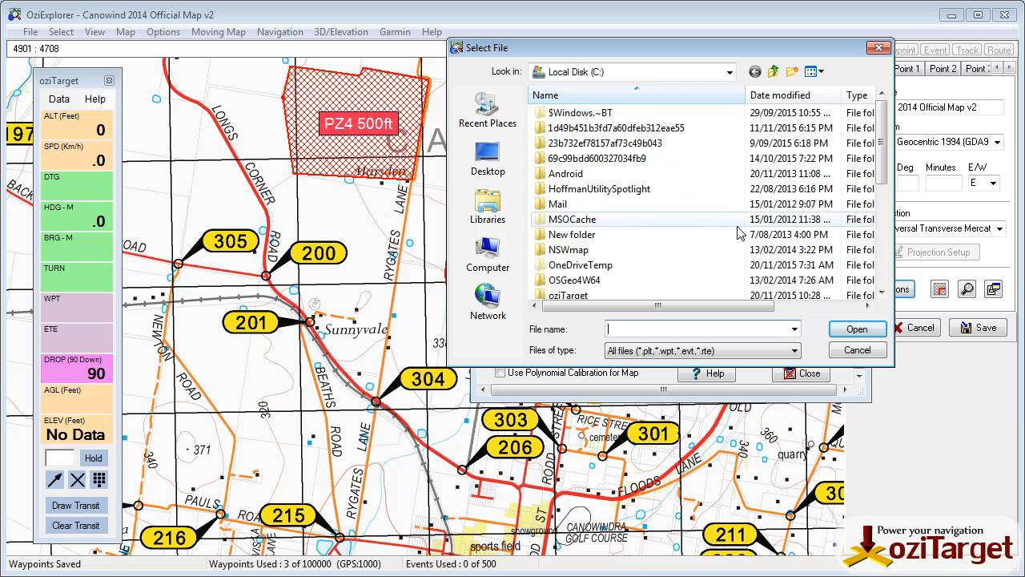
{"action": "double_click", "coordinate": [576, 292]}
{"action": "left_click_drag", "start_coordinate": [883, 121], "coordinate": [854, 251]}
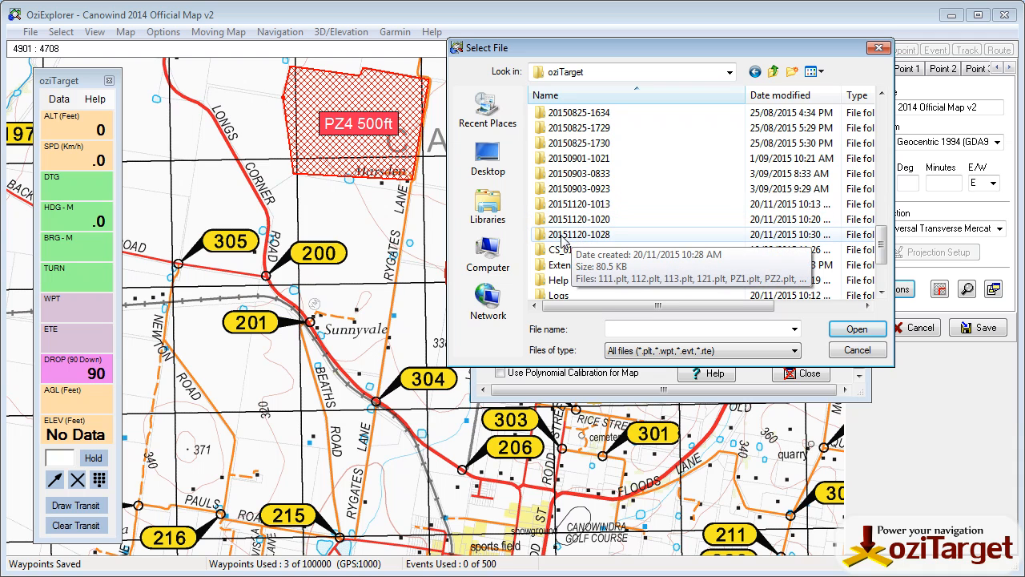
{"action": "double_click", "coordinate": [572, 235]}
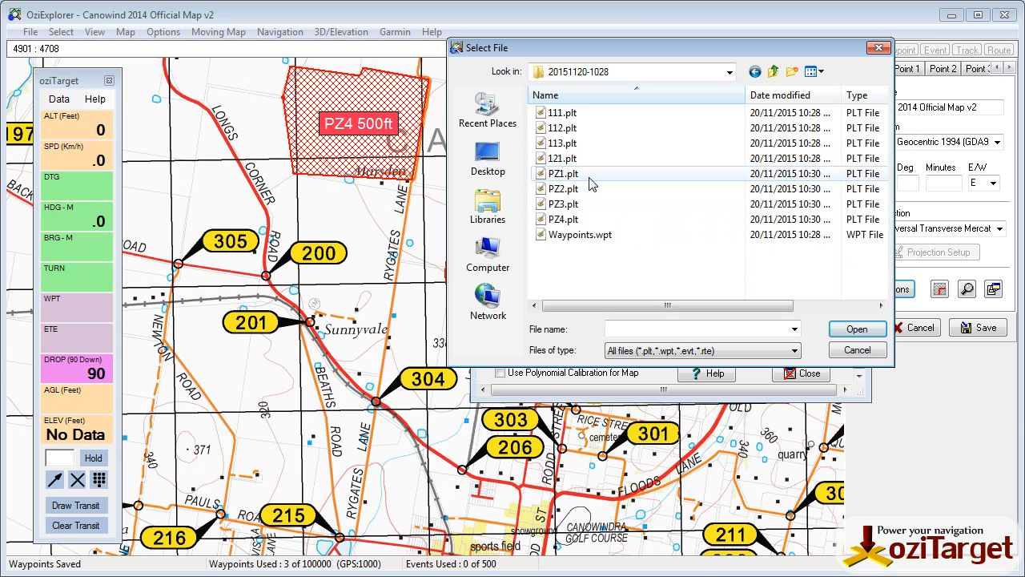
{"action": "left_click", "coordinate": [553, 174]}
{"action": "left_click", "coordinate": [854, 329]}
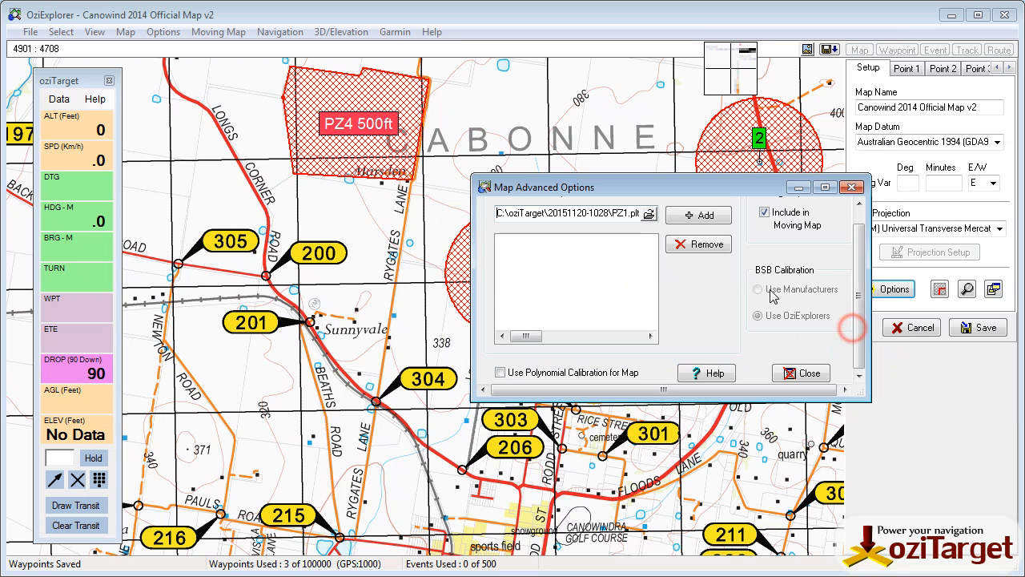
{"action": "left_click", "coordinate": [695, 213]}
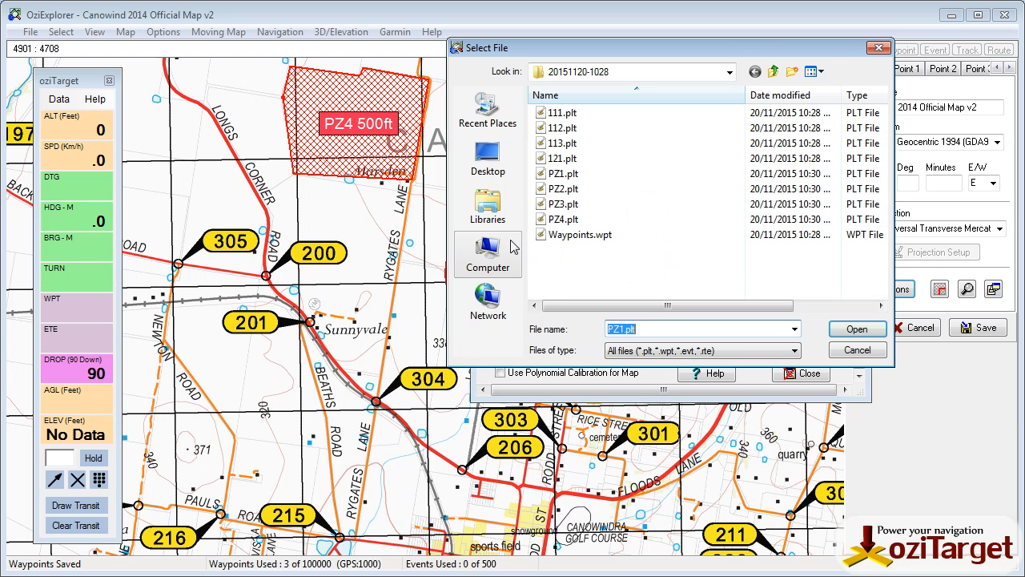
- Attach PZ2.plt, PZ3.plt and PZ4.plt from the same folder to the map's file list
{"action": "left_click", "coordinate": [559, 189]}
{"action": "left_click", "coordinate": [854, 329]}
{"action": "left_click", "coordinate": [696, 214]}
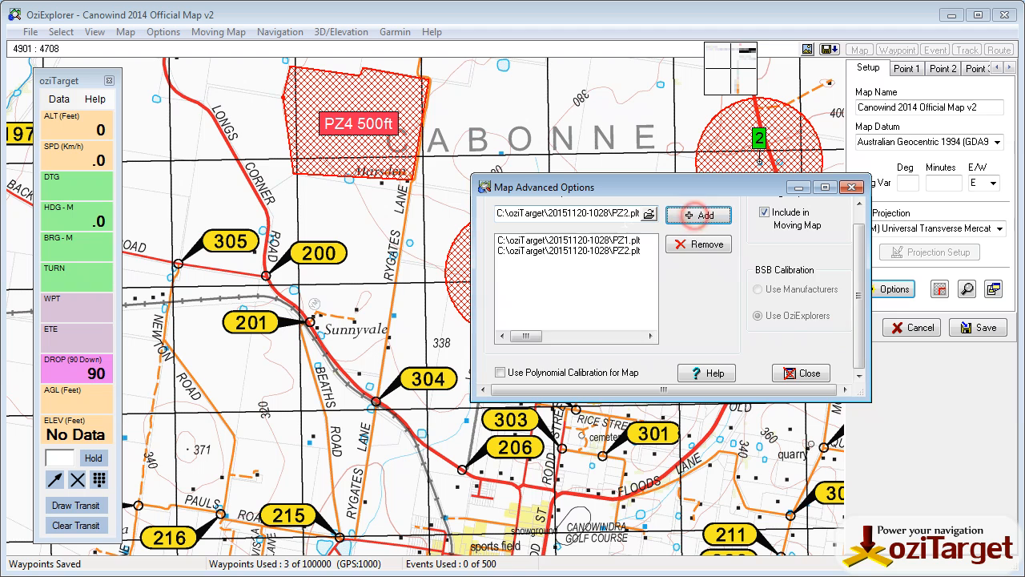
{"action": "left_click", "coordinate": [563, 204]}
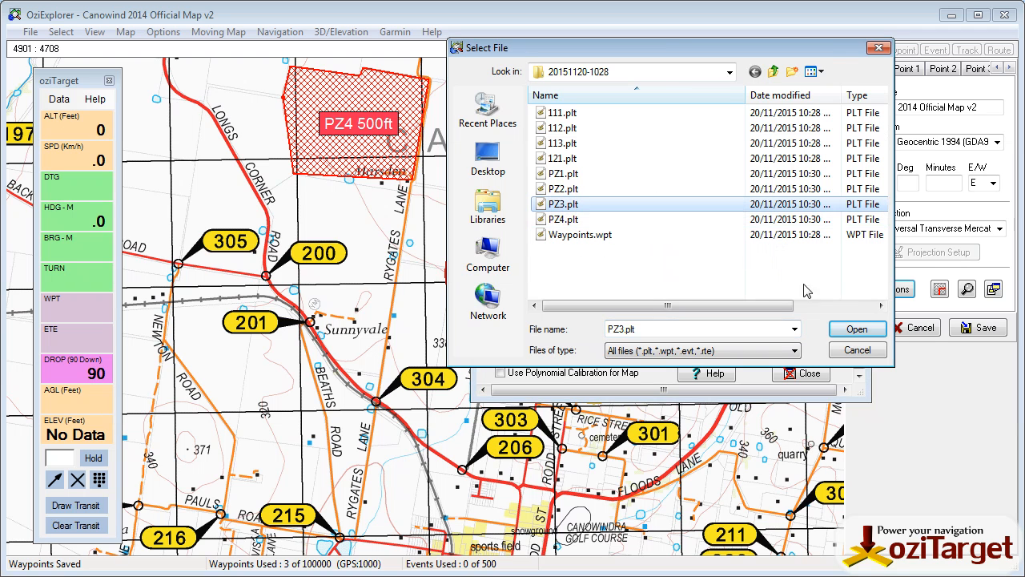
{"action": "left_click", "coordinate": [854, 329]}
{"action": "left_click", "coordinate": [695, 214]}
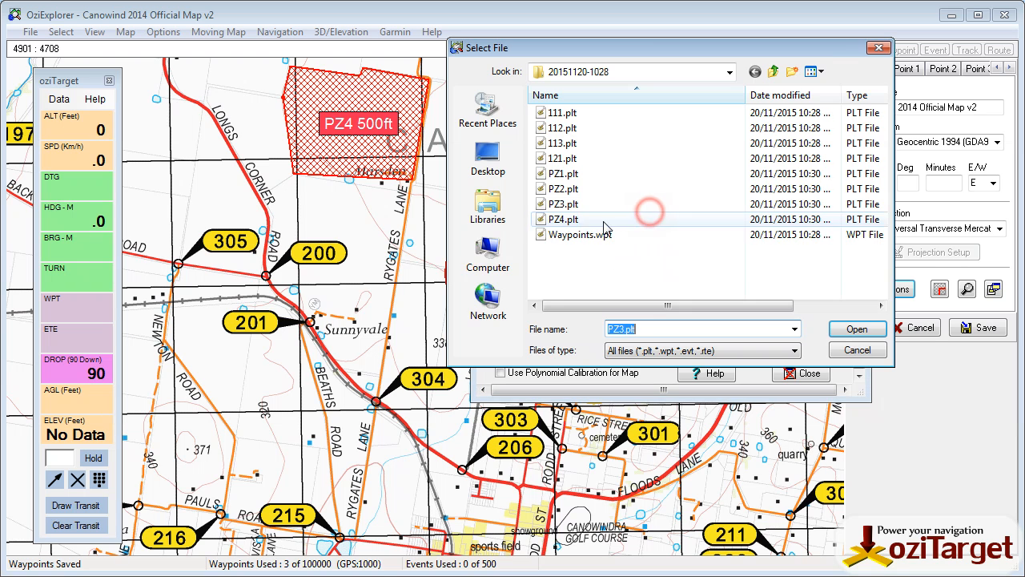
{"action": "left_click", "coordinate": [563, 219]}
{"action": "left_click", "coordinate": [854, 330]}
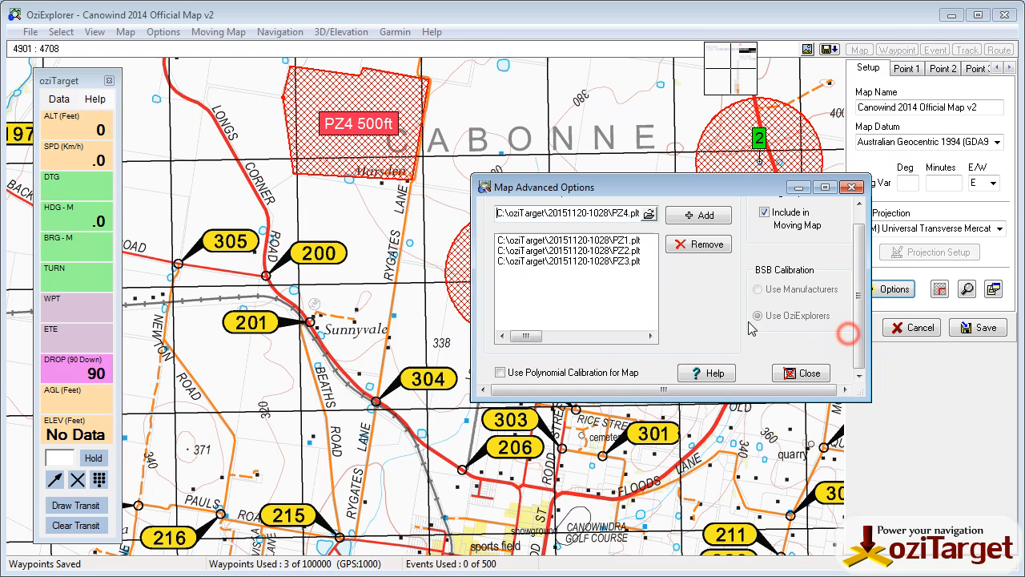
{"action": "left_click", "coordinate": [695, 215]}
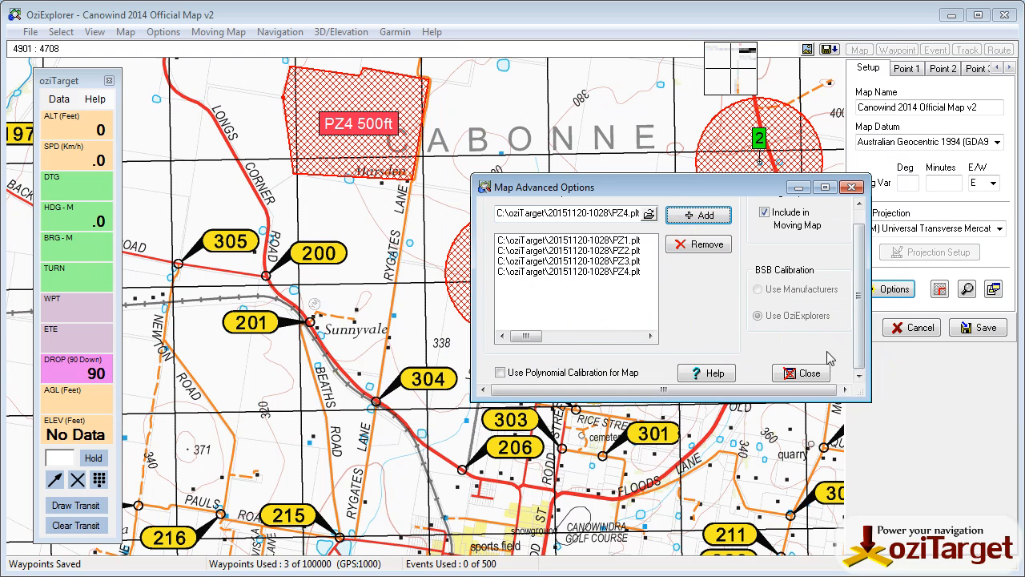
- Close the advanced options and save the calibration to Canowindra 2014 OFFICIAL v2_ozf_withPZ.map, replacing the existing file
{"action": "left_click", "coordinate": [800, 372]}
{"action": "left_click", "coordinate": [981, 328]}
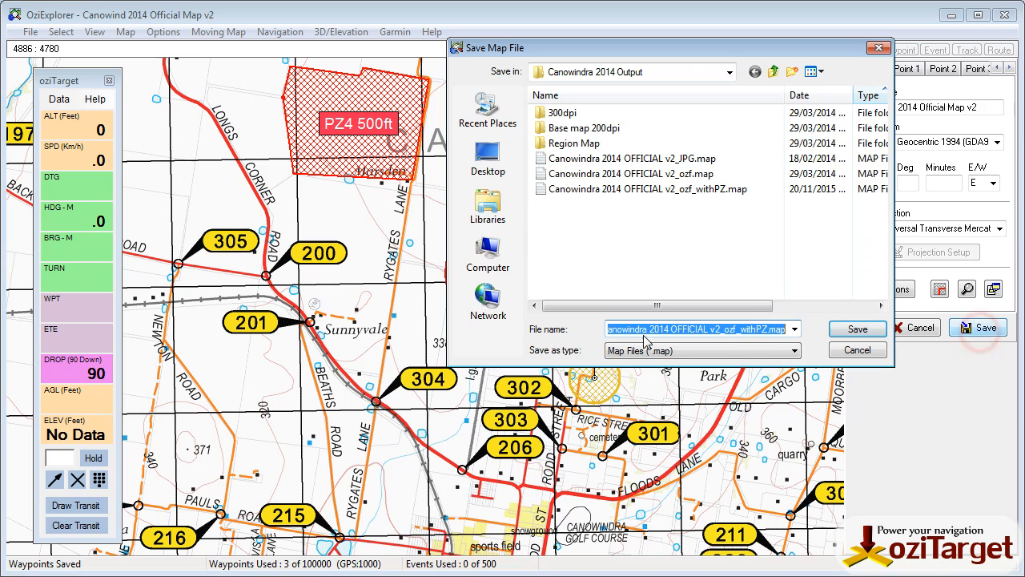
{"action": "left_click", "coordinate": [856, 329]}
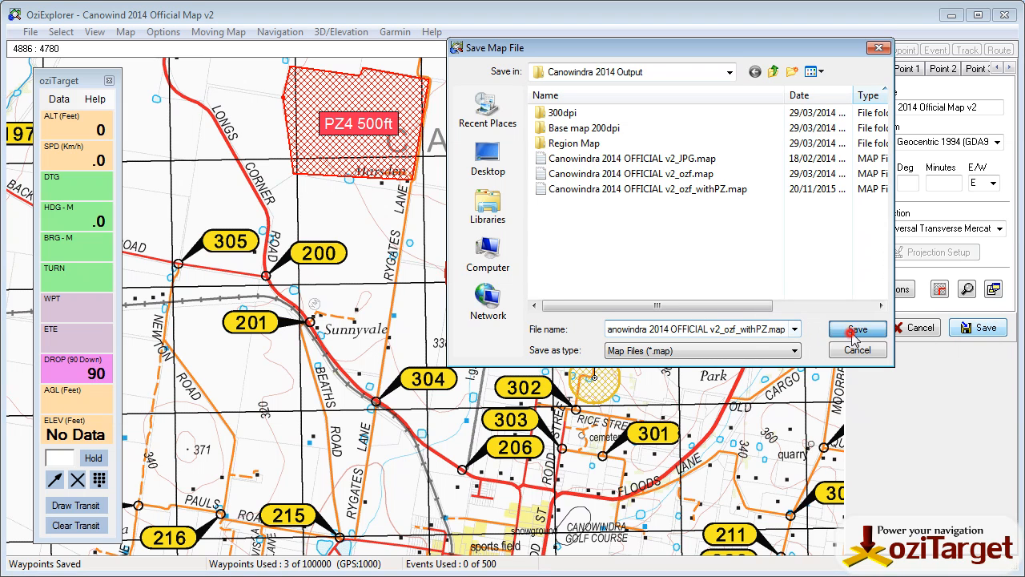
{"action": "left_click", "coordinate": [726, 282]}
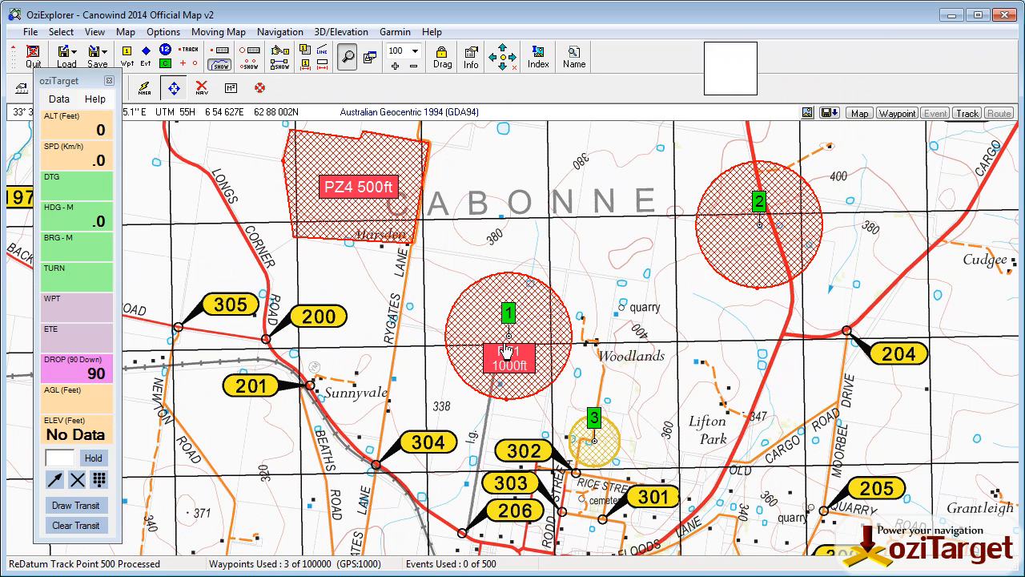
- Clear all waypoints, events, routes, tracks and points from the map
{"action": "left_click", "coordinate": [126, 32]}
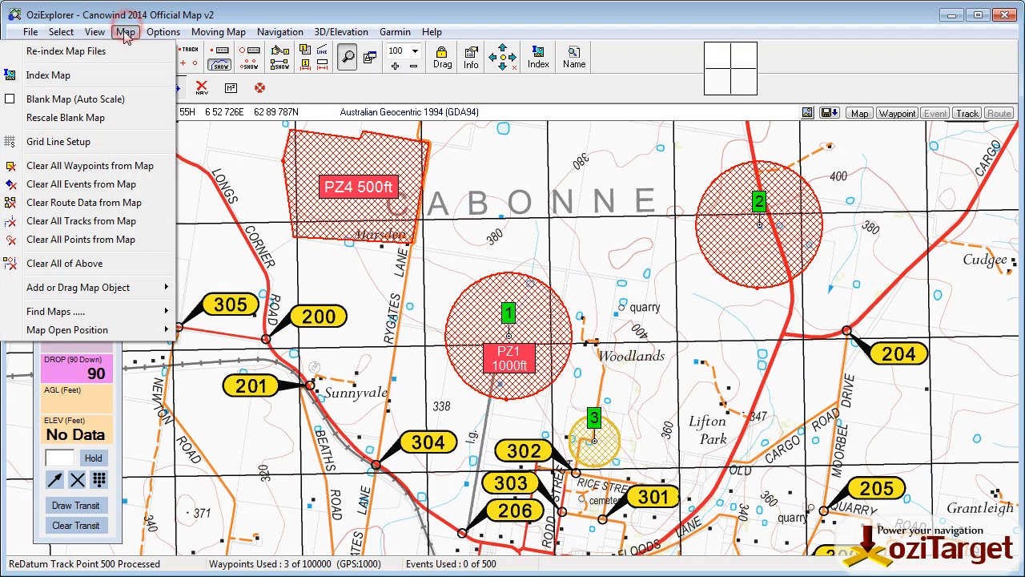
{"action": "left_click", "coordinate": [62, 264]}
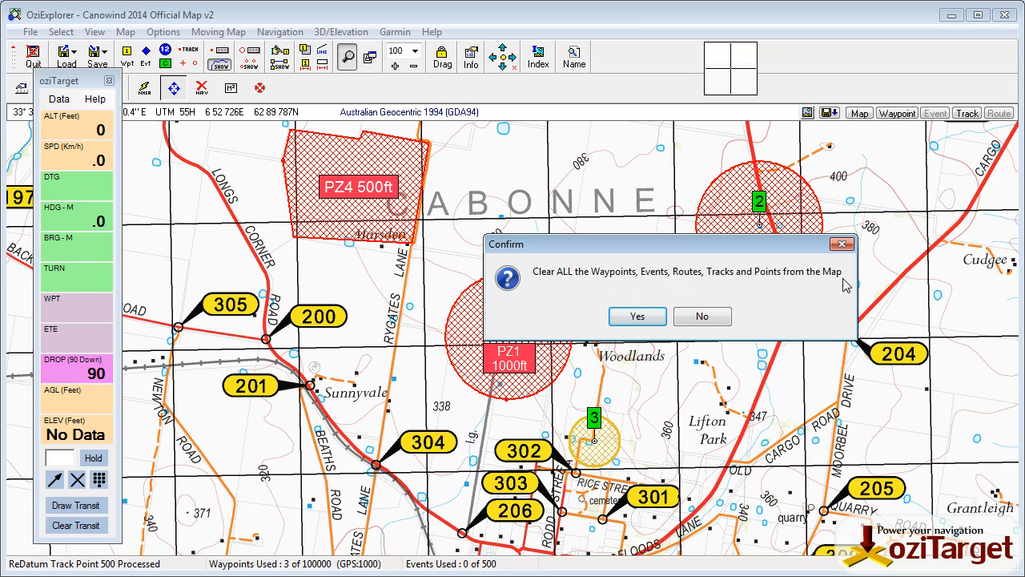
{"action": "left_click", "coordinate": [637, 318]}
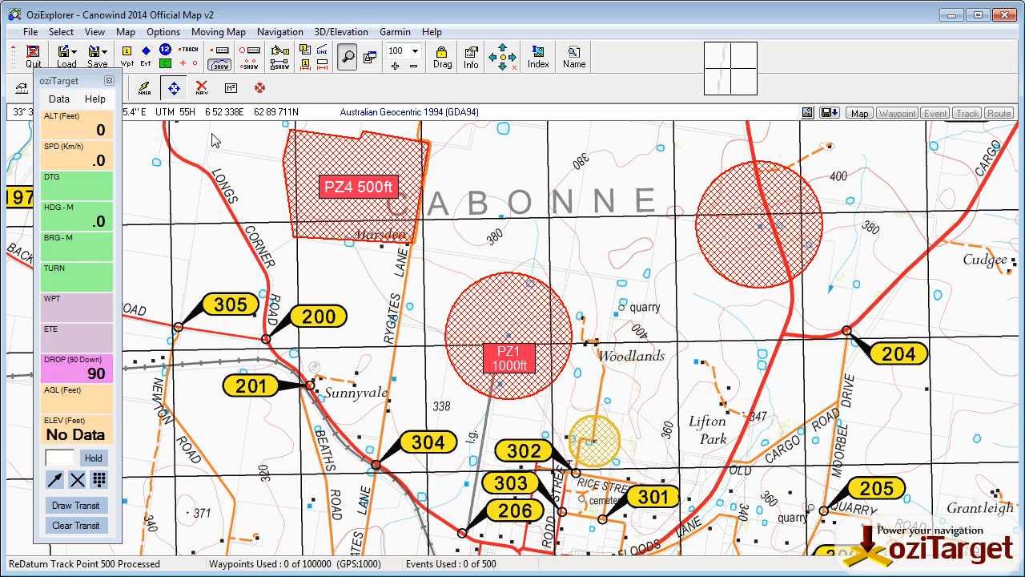
- Check the waypoint list and the track list for any remaining entries, closing each one after viewing
{"action": "left_click", "coordinate": [305, 51]}
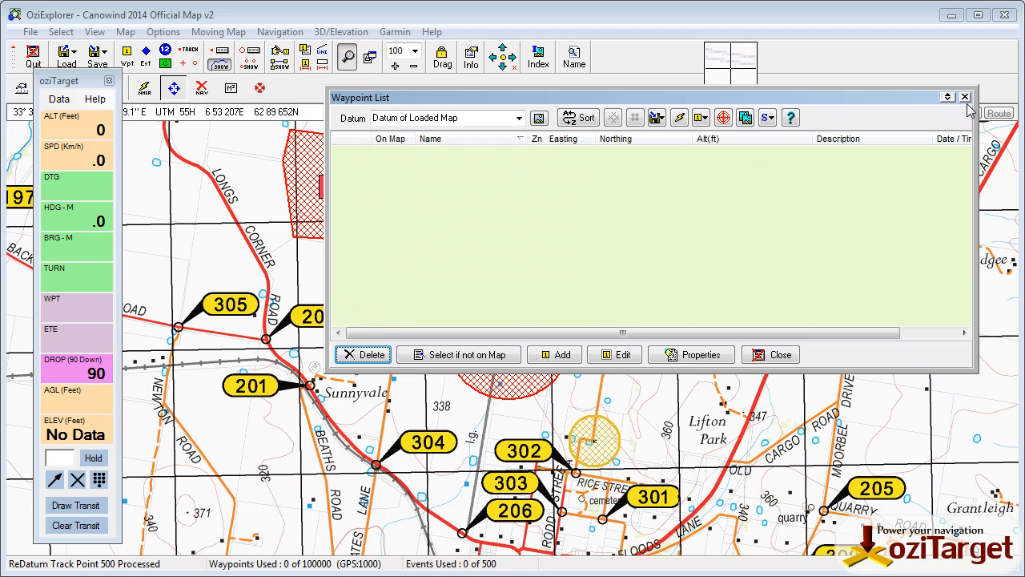
{"action": "left_click", "coordinate": [968, 100]}
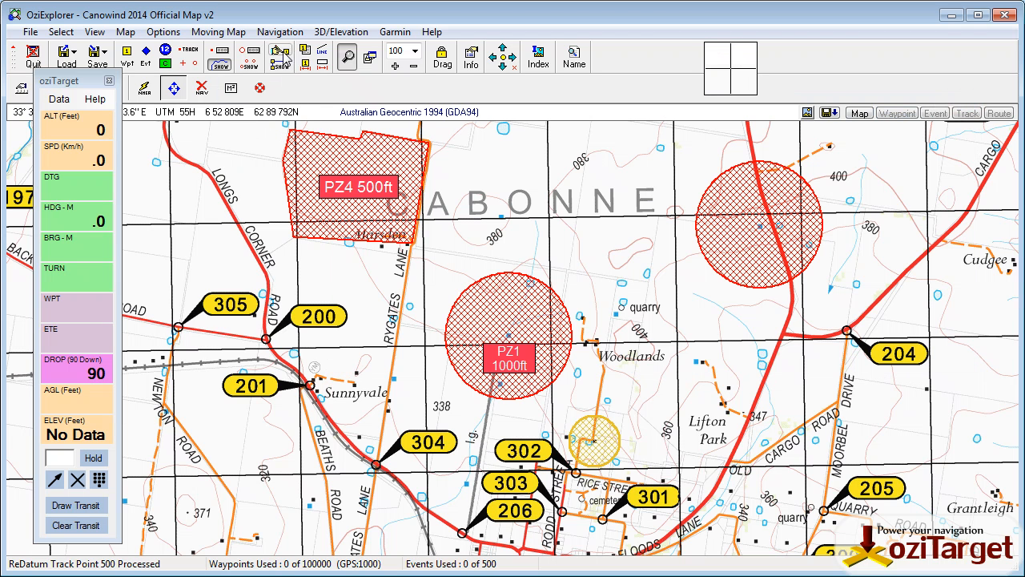
{"action": "left_click", "coordinate": [221, 55]}
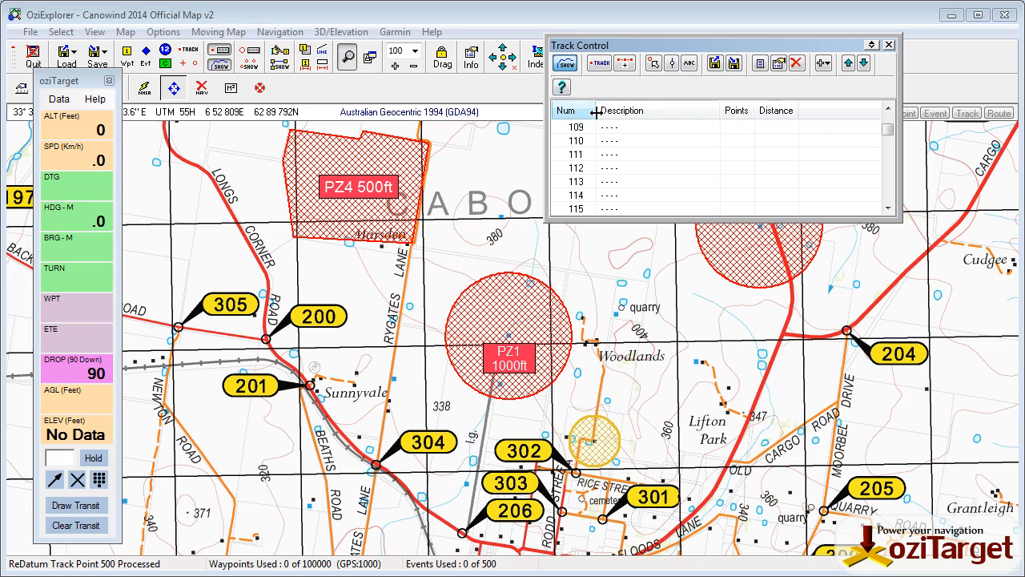
{"action": "left_click", "coordinate": [887, 135]}
{"action": "mouse_move", "coordinate": [887, 138]}
{"action": "left_mouse_down"}
{"action": "mouse_move", "coordinate": [887, 214]}
{"action": "mouse_move", "coordinate": [888, 126]}
{"action": "left_mouse_up"}
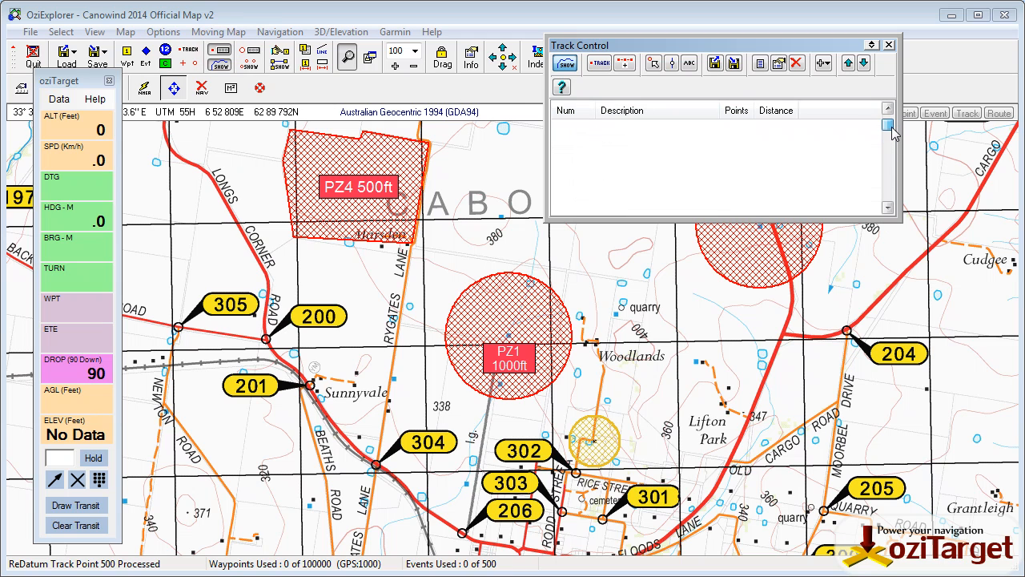
{"action": "left_click", "coordinate": [889, 45]}
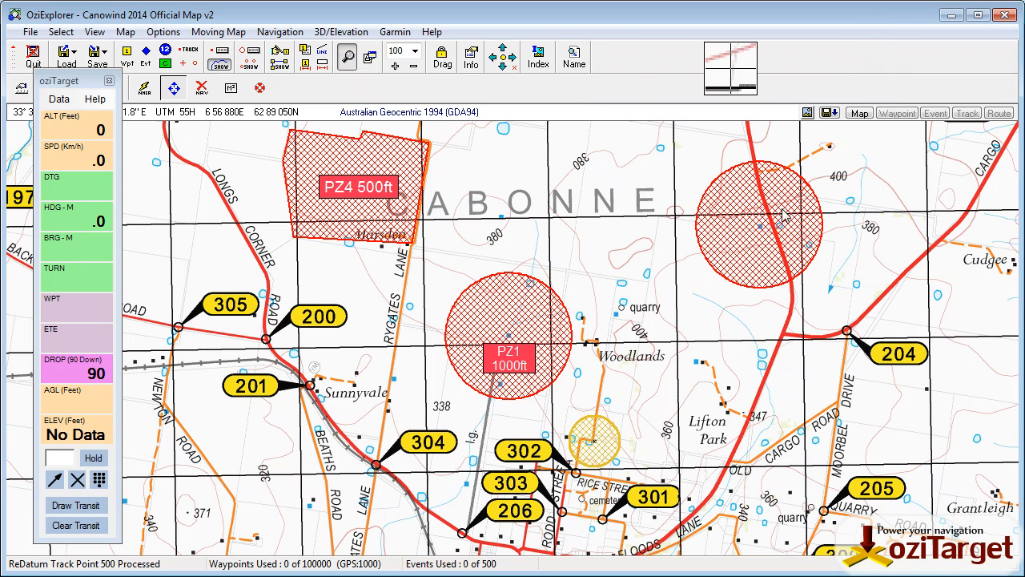
- Switch to an auto-scaled blank map and reopen the recent map Canowindra 2014 OFFICIAL v2_ozf_withPZ.map
{"action": "left_click", "coordinate": [216, 32]}
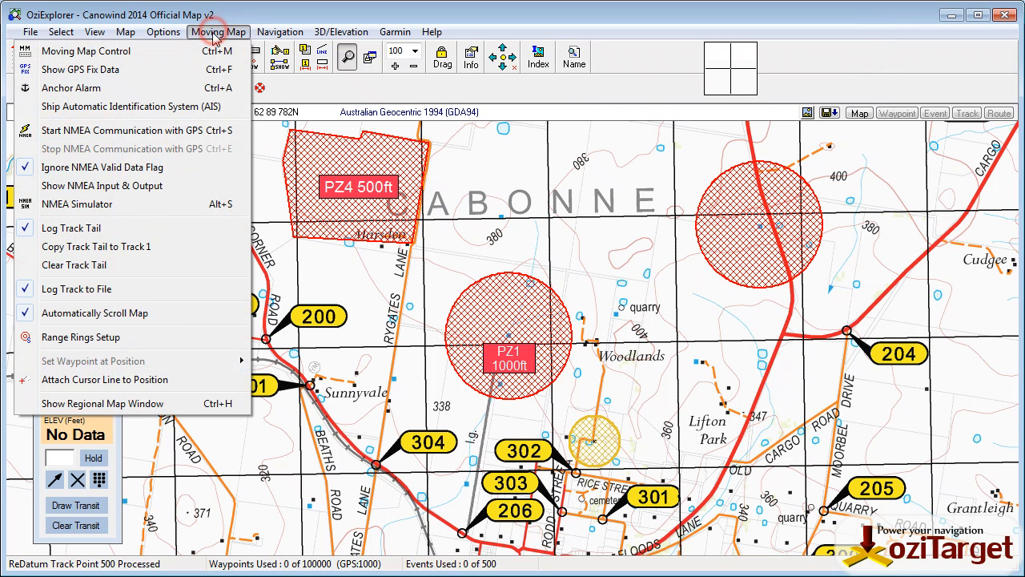
{"action": "mouse_move", "coordinate": [163, 32]}
{"action": "mouse_move", "coordinate": [123, 35]}
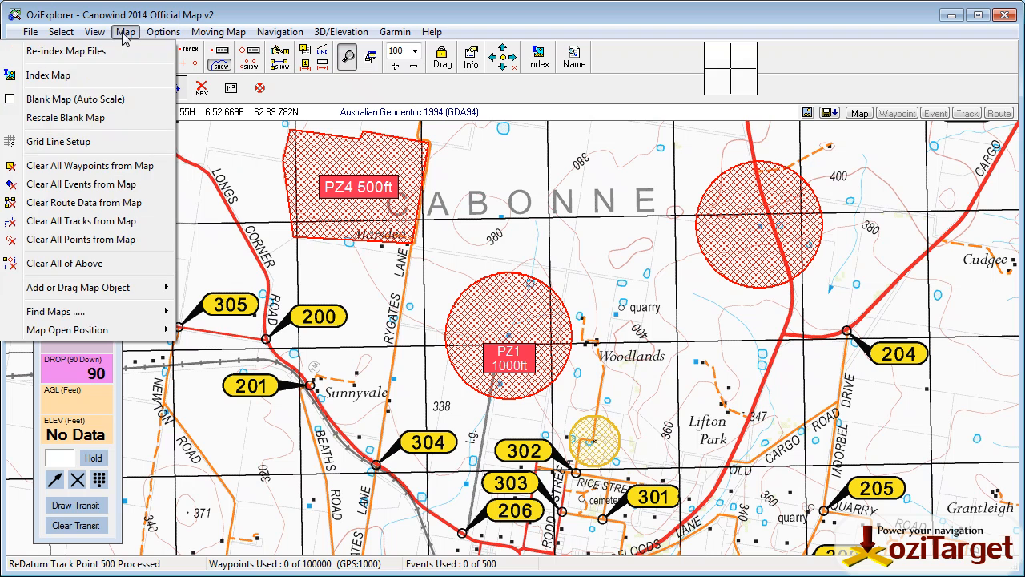
{"action": "left_click", "coordinate": [96, 100]}
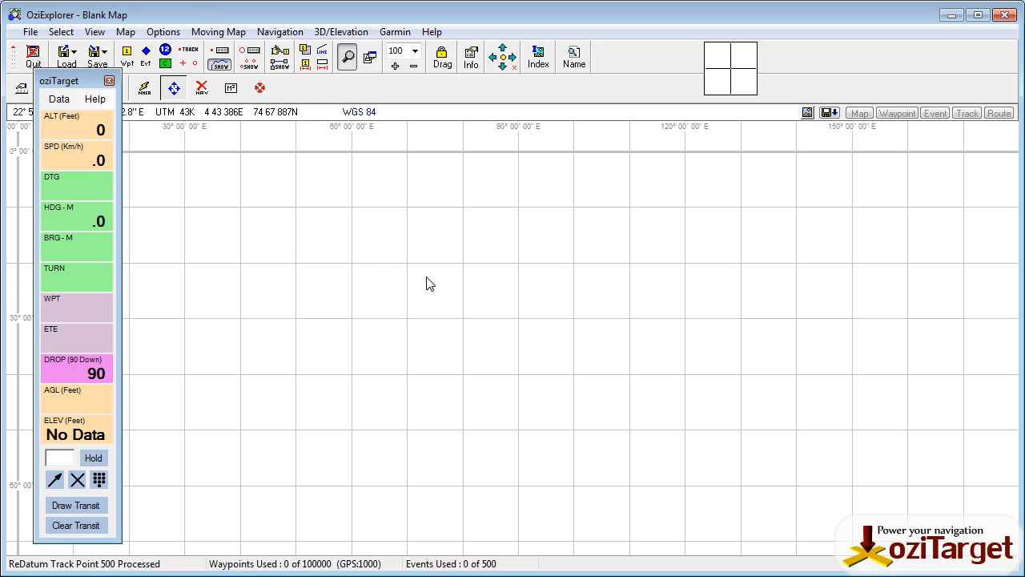
{"action": "left_click", "coordinate": [65, 56]}
{"action": "mouse_move", "coordinate": [104, 103]}
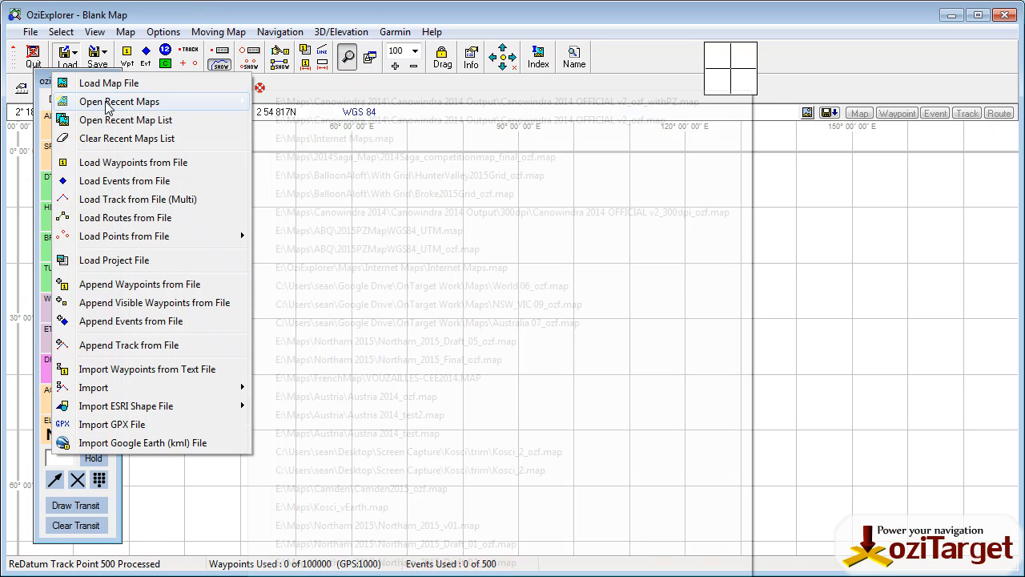
{"action": "left_click", "coordinate": [390, 101]}
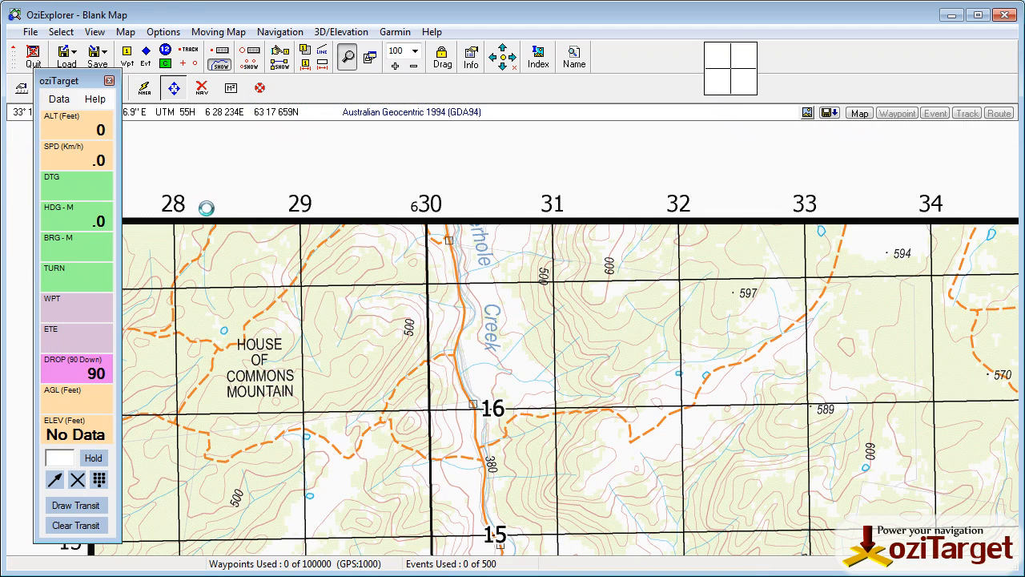